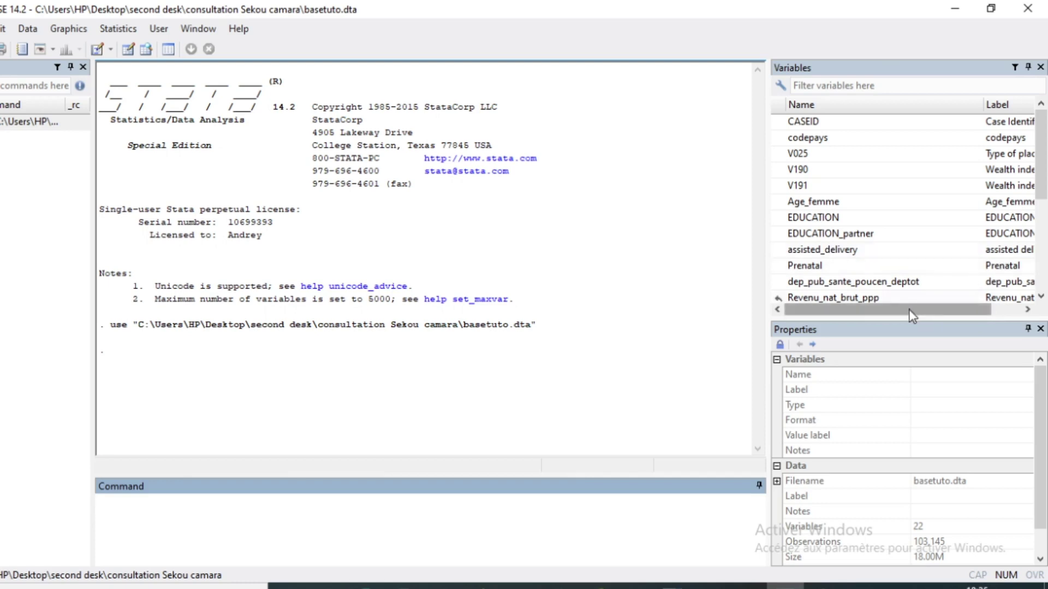
Open Logistic regression (reporting coefficients) with assisted_delivery as the dependent variable.
{"action": "scroll", "coordinate": [929, 306], "scroll_direction": "right", "scroll_amount": 2}
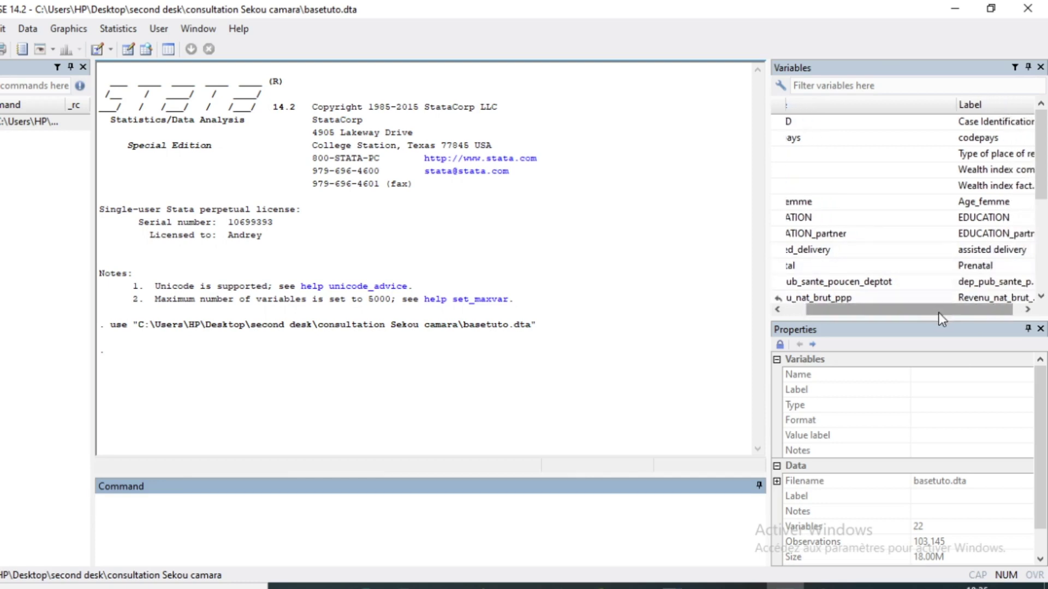
{"action": "left_click_drag", "start_coordinate": [932, 313], "coordinate": [859, 310]}
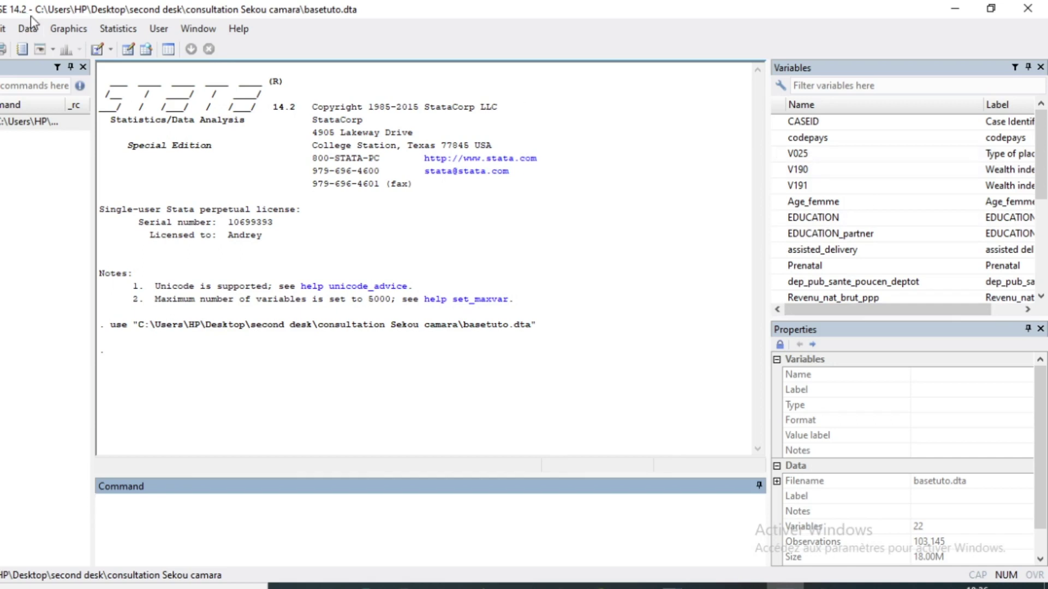
{"action": "left_click", "coordinate": [121, 32]}
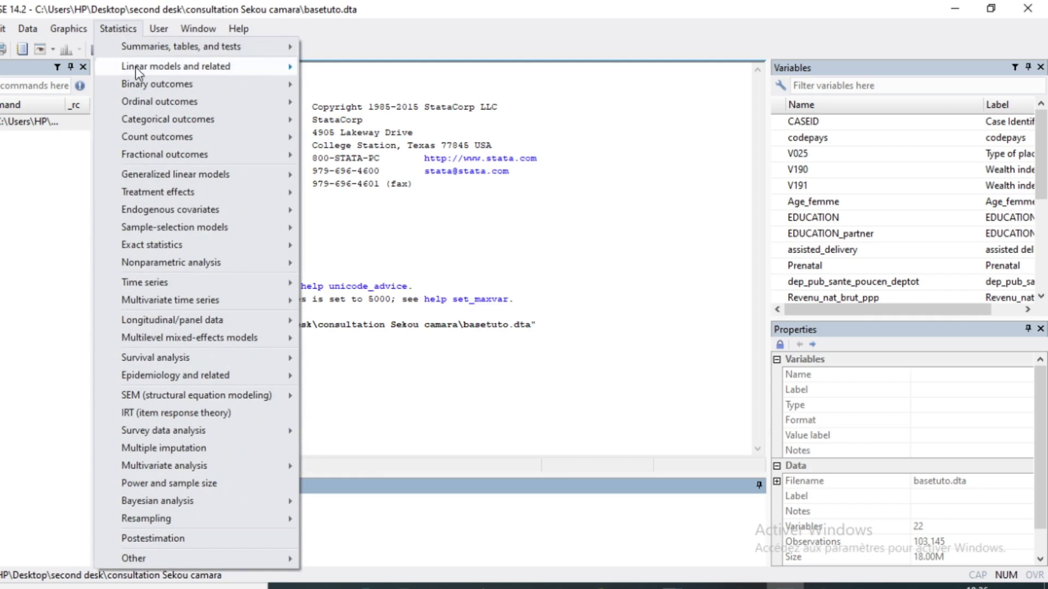
{"action": "mouse_move", "coordinate": [143, 85]}
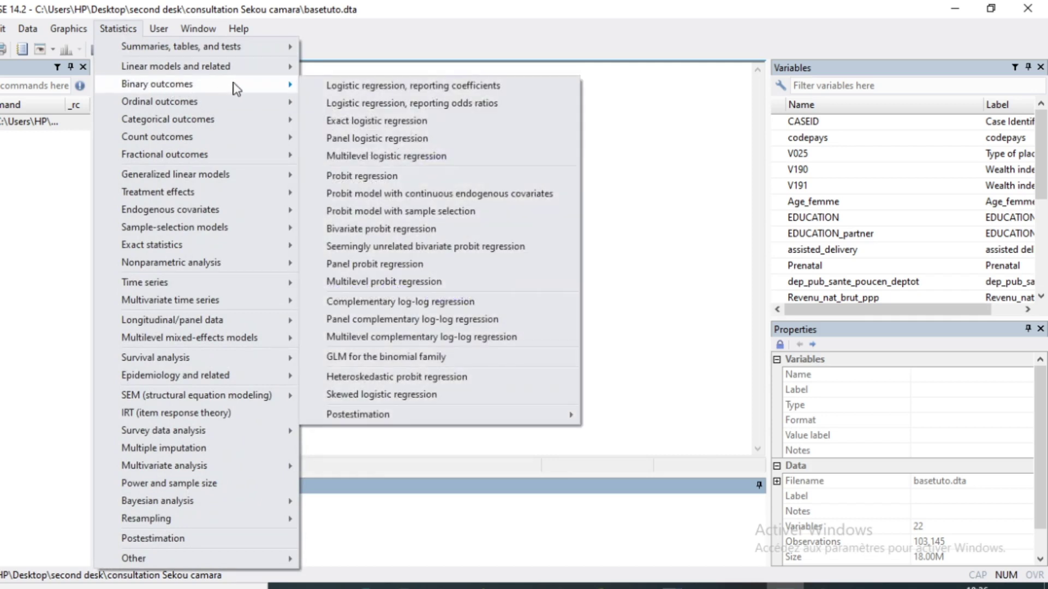
{"action": "left_click", "coordinate": [436, 87]}
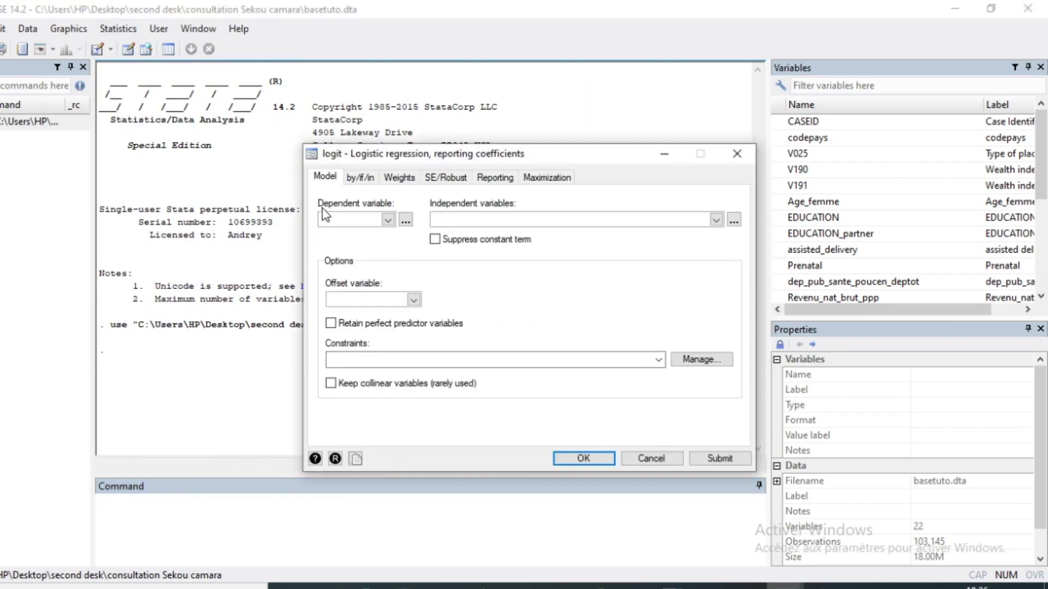
{"action": "left_click", "coordinate": [387, 220]}
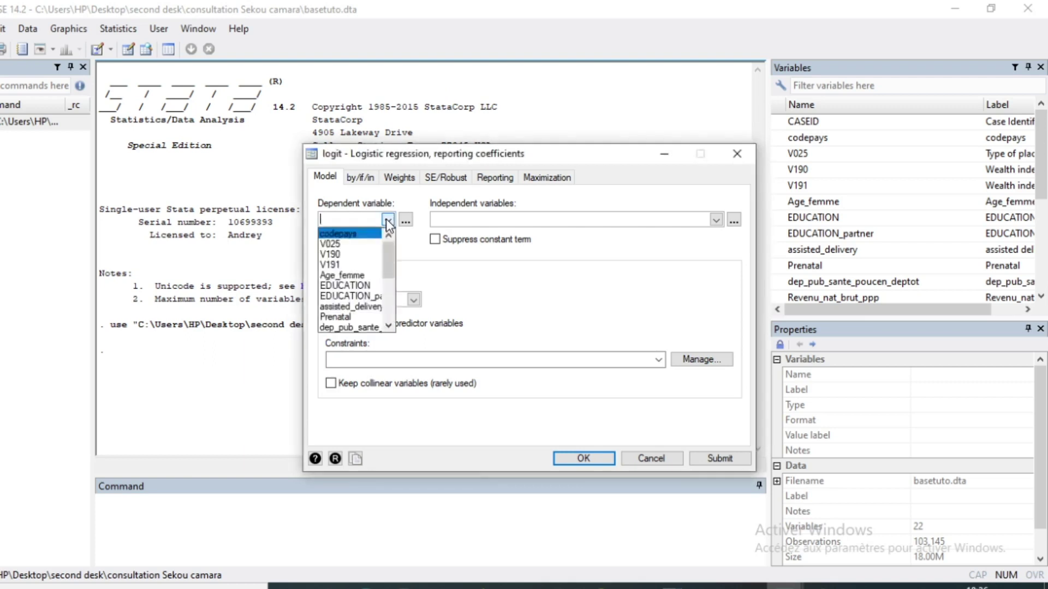
{"action": "left_click", "coordinate": [352, 306]}
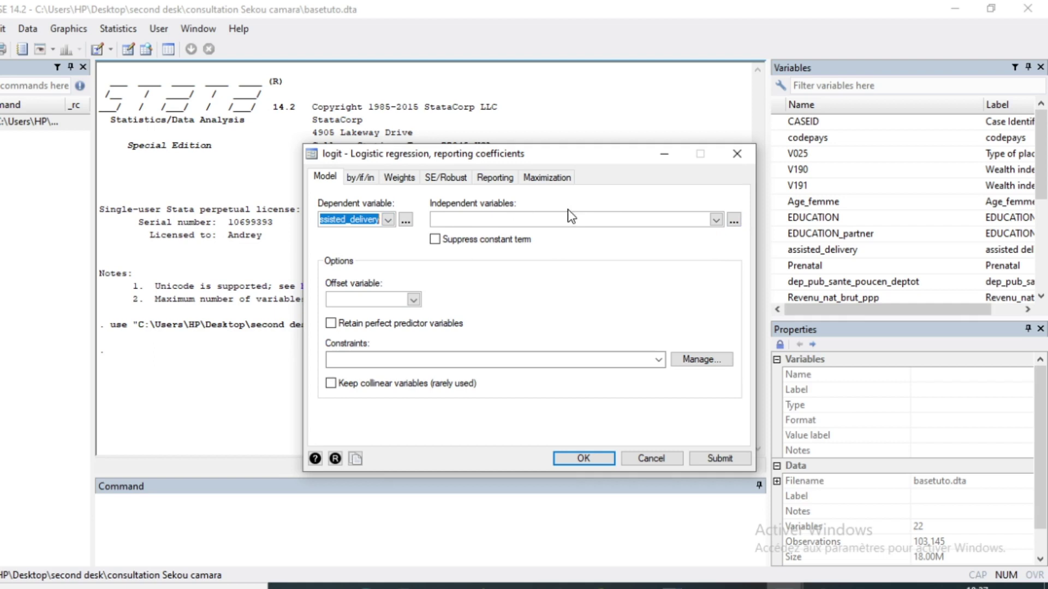
Enter i.V025 as the categorical predictor, removing the duplicated V025 entry.
{"action": "left_click", "coordinate": [715, 220]}
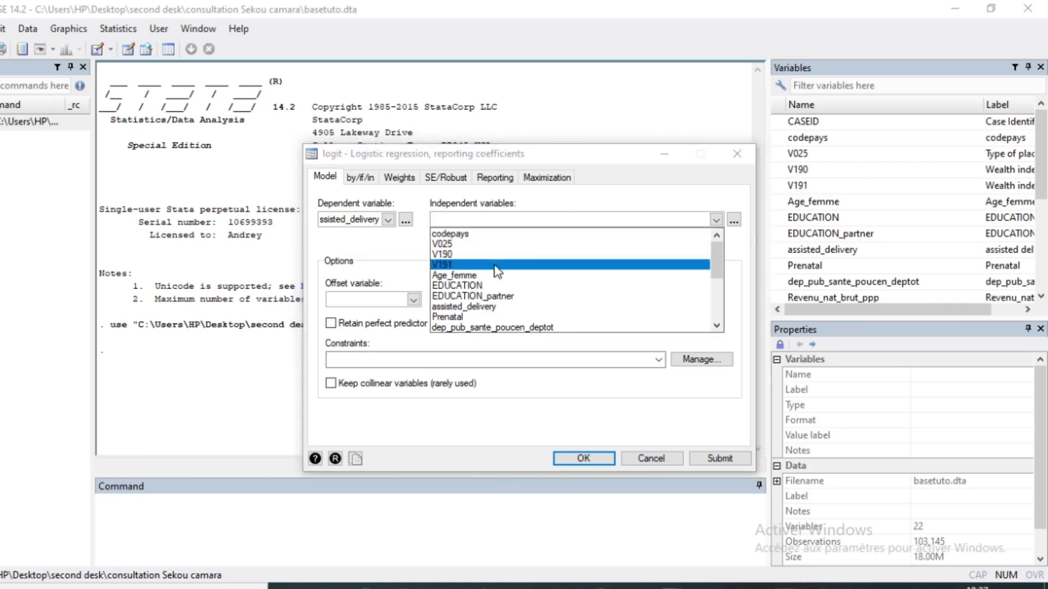
{"action": "left_click", "coordinate": [462, 244]}
{"action": "left_click", "coordinate": [462, 244]}
{"action": "key", "text": "BackSpace"}
{"action": "key", "text": "BackSpace"}
{"action": "key", "text": "BackSpace"}
{"action": "key", "text": "BackSpace"}
{"action": "key", "text": "BackSpace"}
{"action": "left_click", "coordinate": [436, 219]}
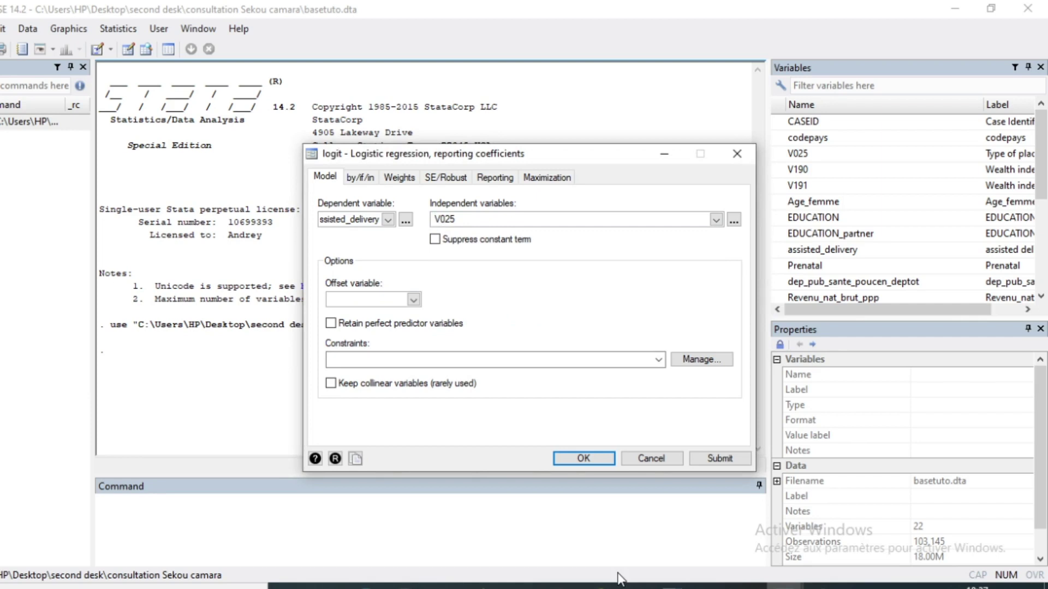
{"action": "type", "text": "i."}
{"action": "left_click", "coordinate": [468, 218]}
Check V191's properties, then add V191 to the predictors after i.V025.
{"action": "left_click", "coordinate": [1003, 188]}
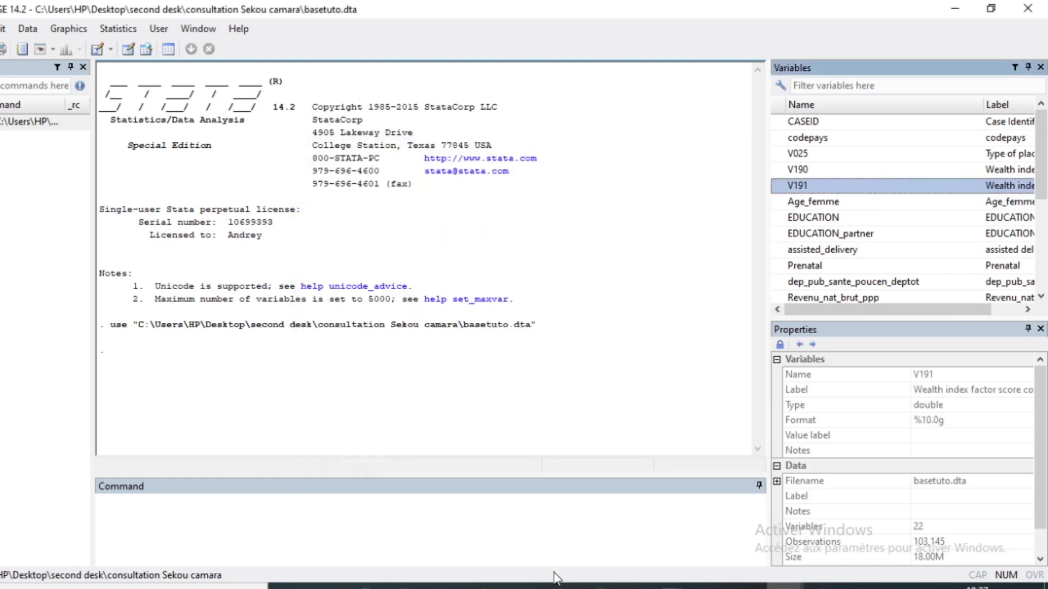
{"action": "left_click", "coordinate": [838, 562]}
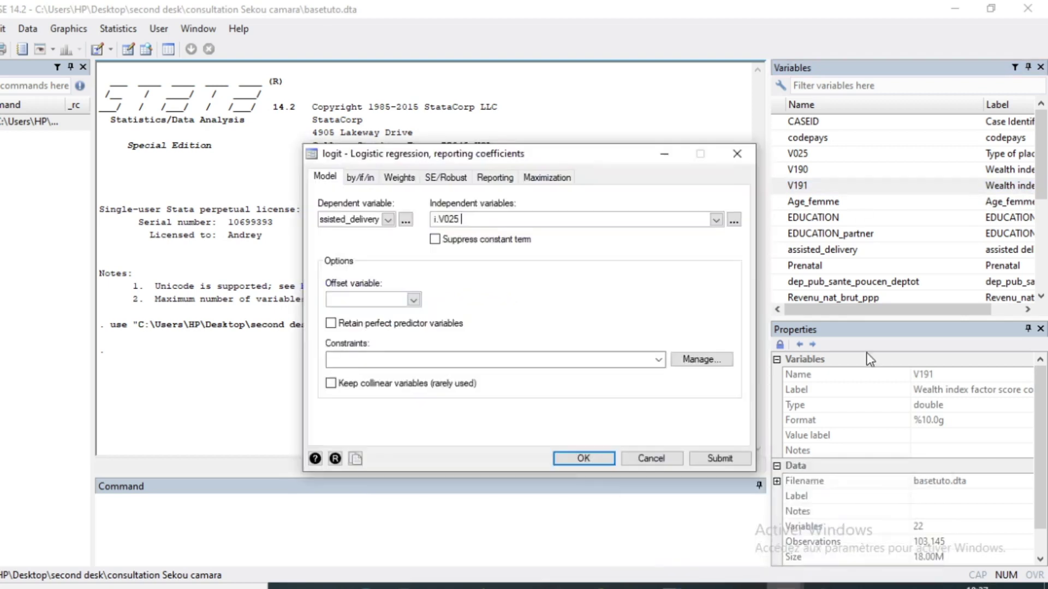
{"action": "left_click", "coordinate": [715, 219]}
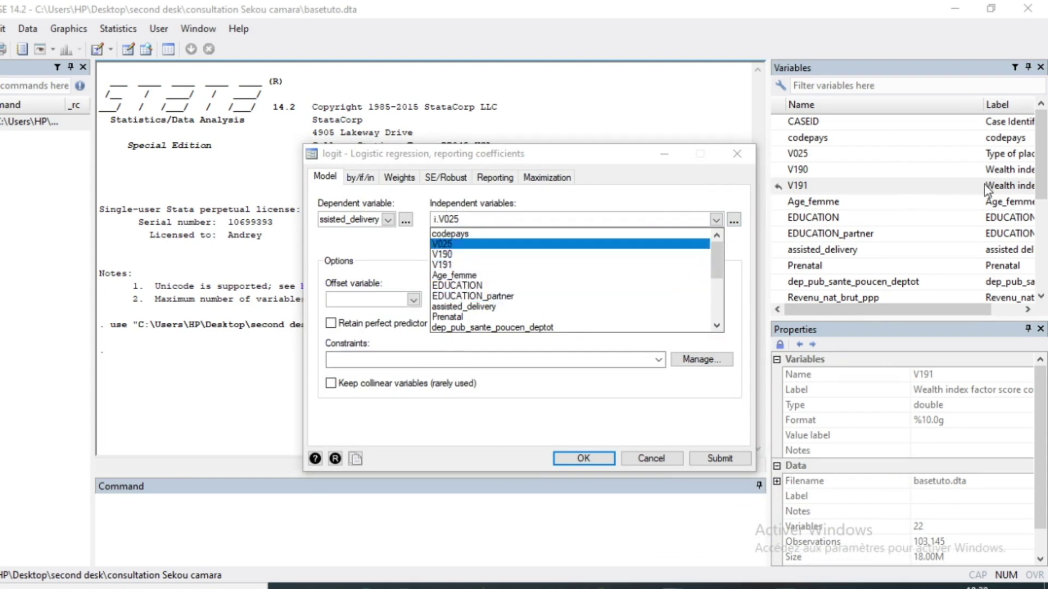
{"action": "double_click", "coordinate": [446, 268]}
{"action": "key", "text": "BackSpace"}
{"action": "key", "text": "BackSpace"}
{"action": "key", "text": "BackSpace"}
{"action": "key", "text": "BackSpace"}
{"action": "key", "text": "BackSpace"}
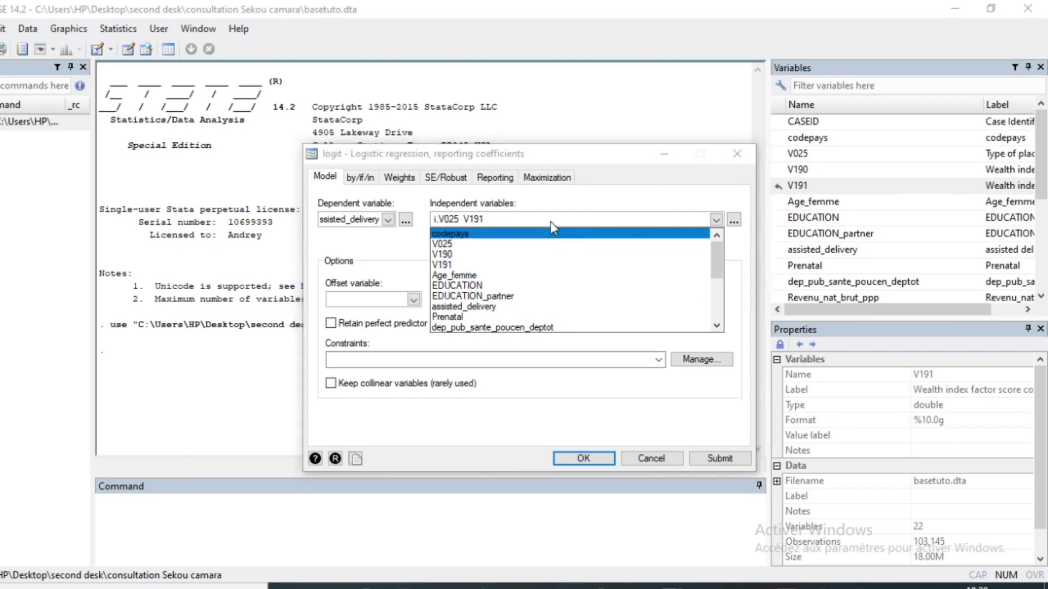
Add Age_femme, i.EDUCATION and EDUCATION_partner to the predictors.
{"action": "left_click", "coordinate": [467, 276]}
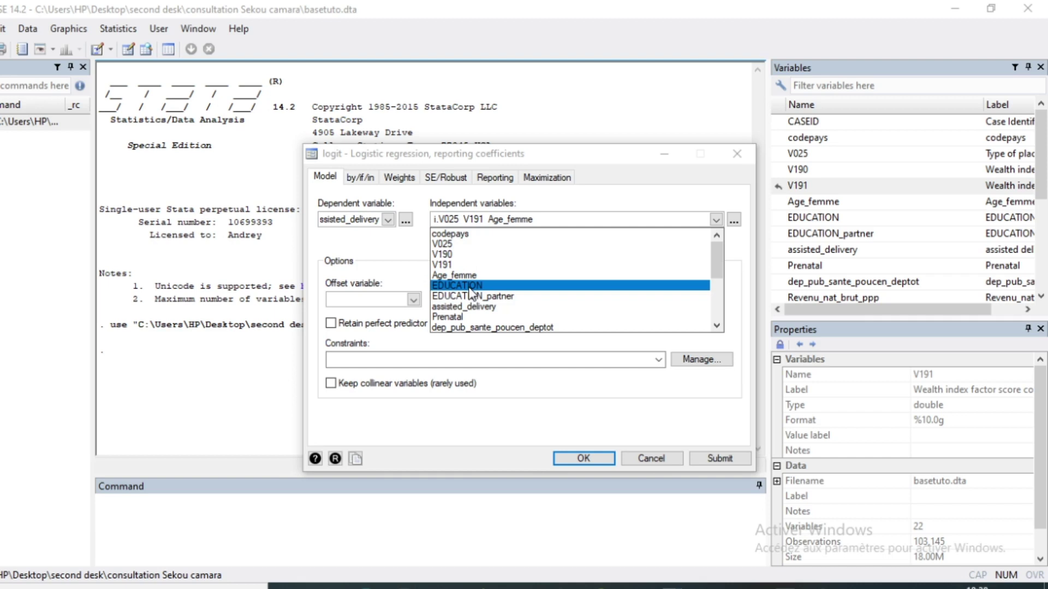
{"action": "left_click", "coordinate": [469, 289]}
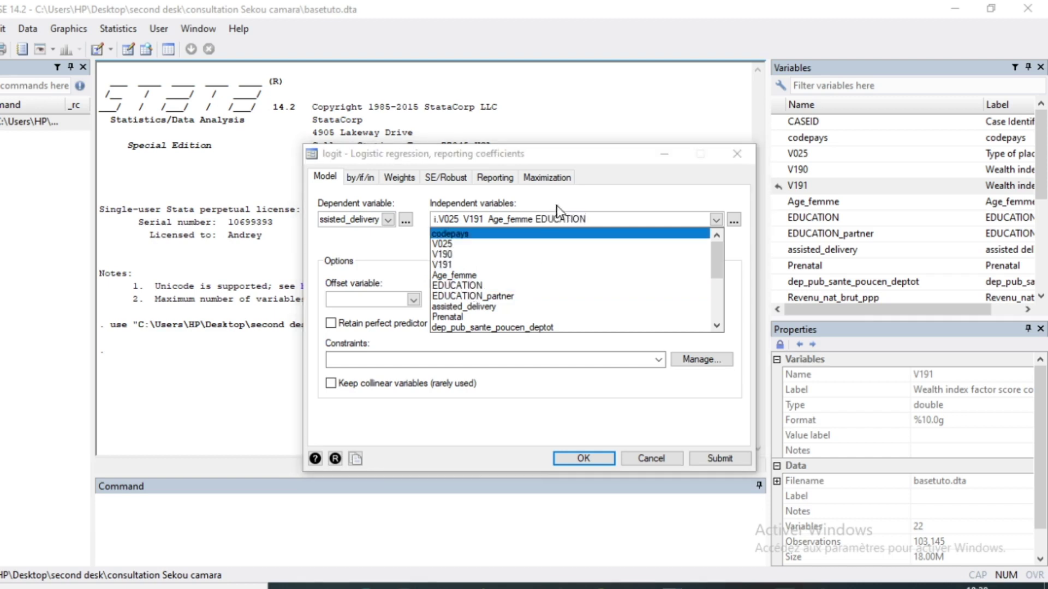
{"action": "left_click", "coordinate": [537, 222]}
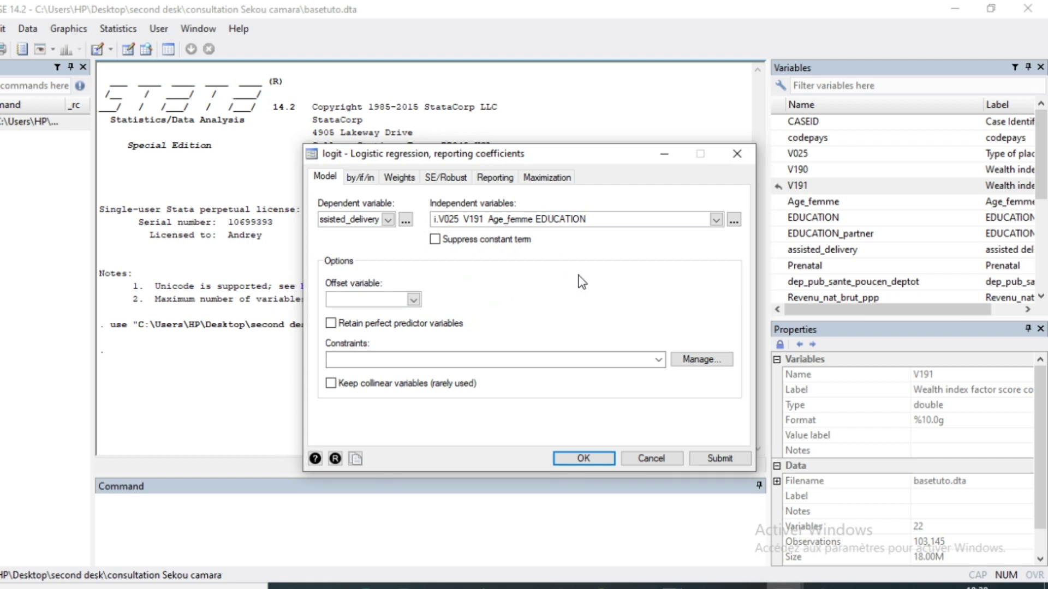
{"action": "type", "text": "i."}
{"action": "left_click", "coordinate": [715, 220]}
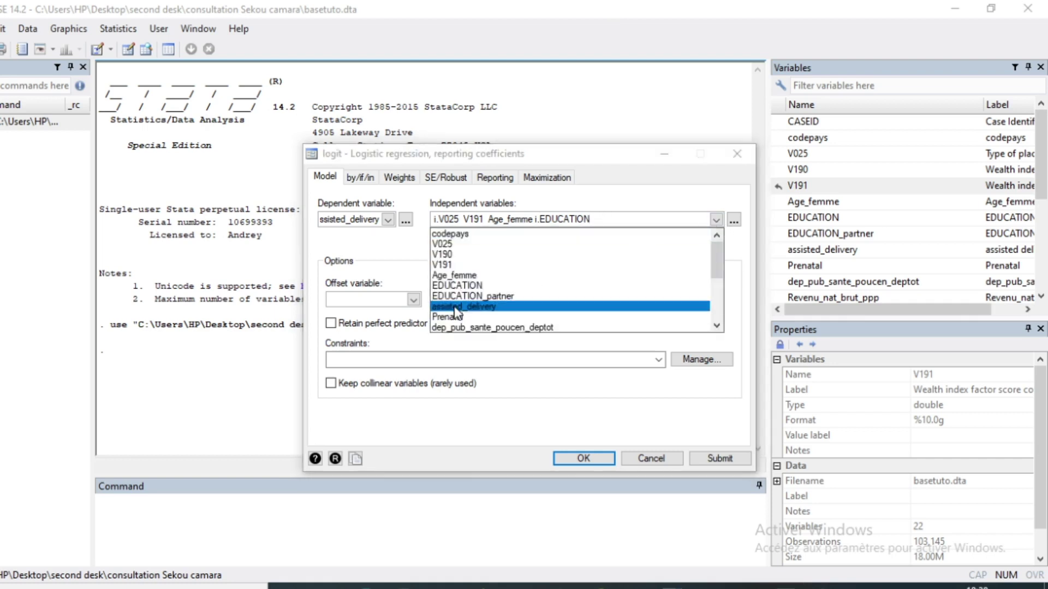
{"action": "left_click", "coordinate": [469, 296]}
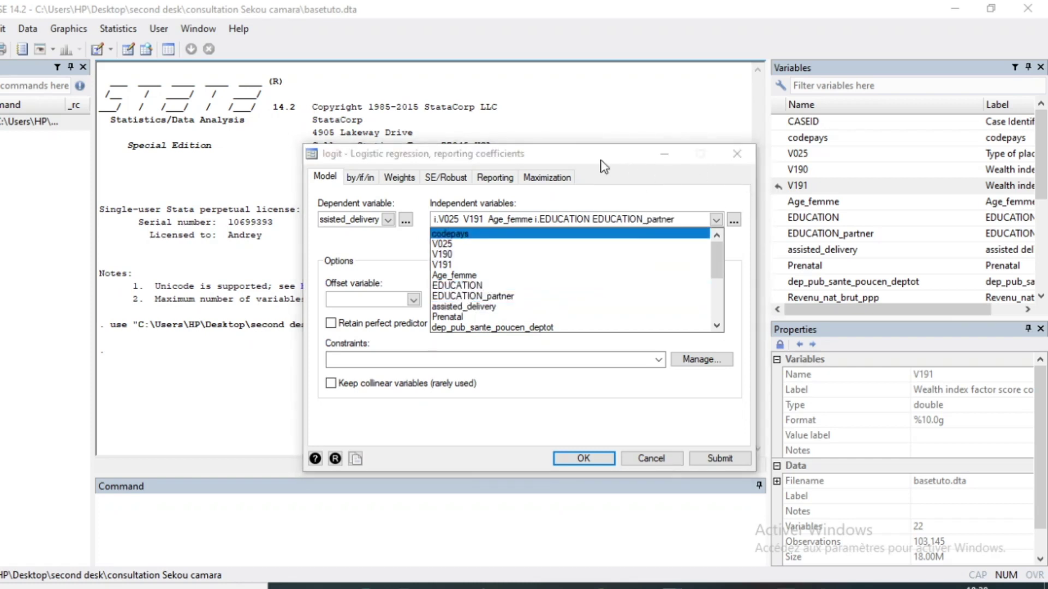
{"action": "left_click", "coordinate": [577, 159]}
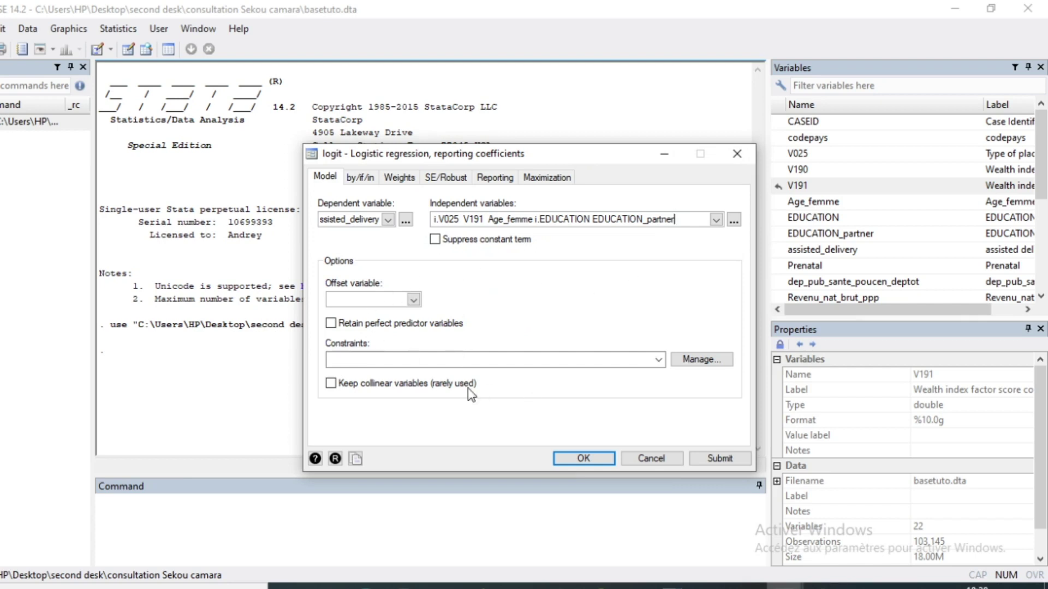
Run the logit and show its full table: 21,378 observations, pseudo R2 0.1665.
{"action": "left_click", "coordinate": [584, 457]}
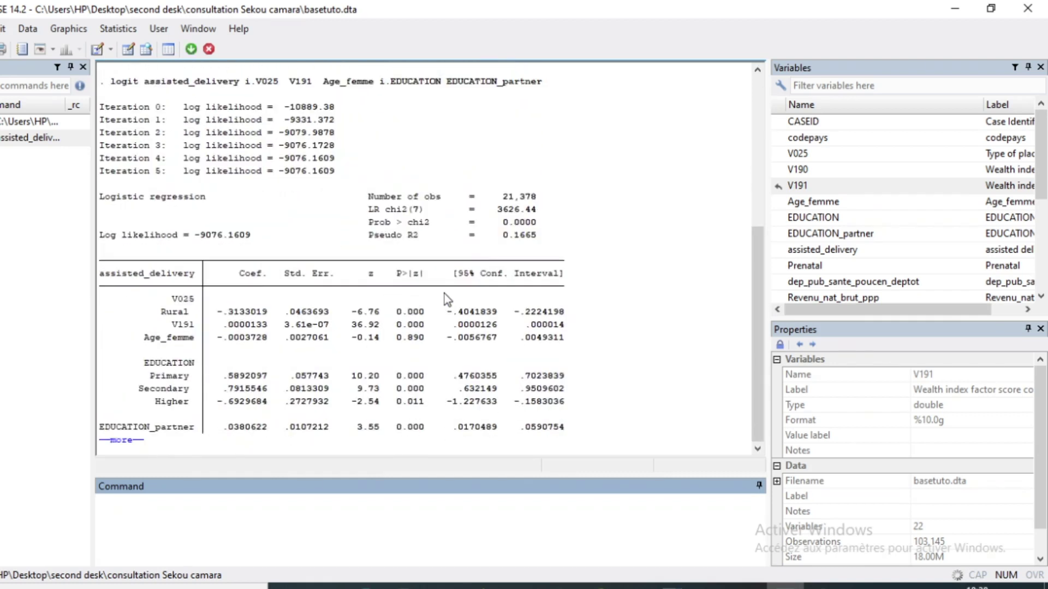
{"action": "left_click", "coordinate": [127, 440]}
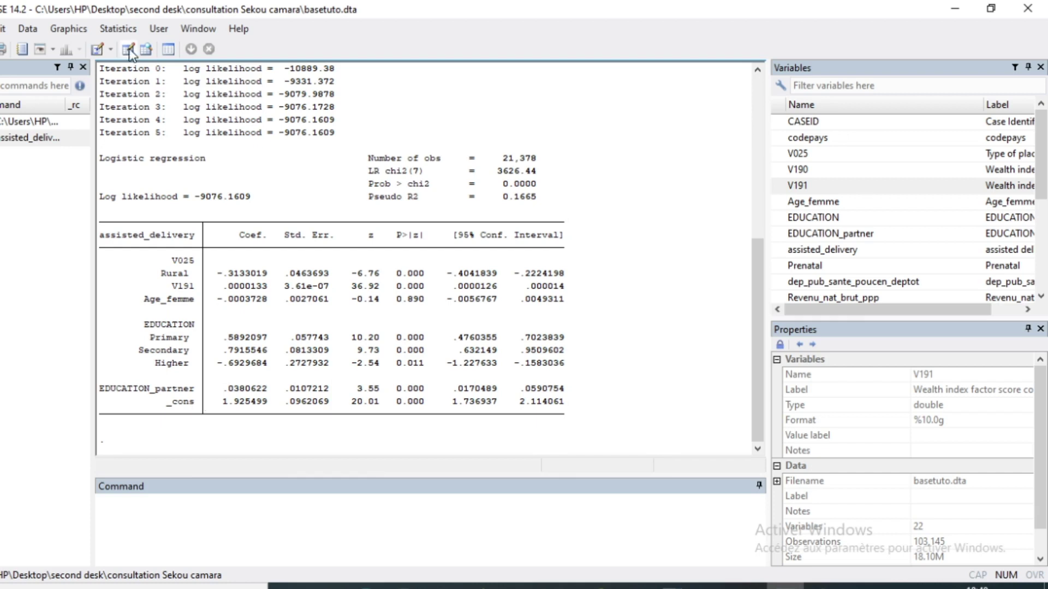
Rerun the logit with i.EDUCATION_partner as categorical, giving LR chi2(14) 3940.35.
{"action": "left_click", "coordinate": [116, 30]}
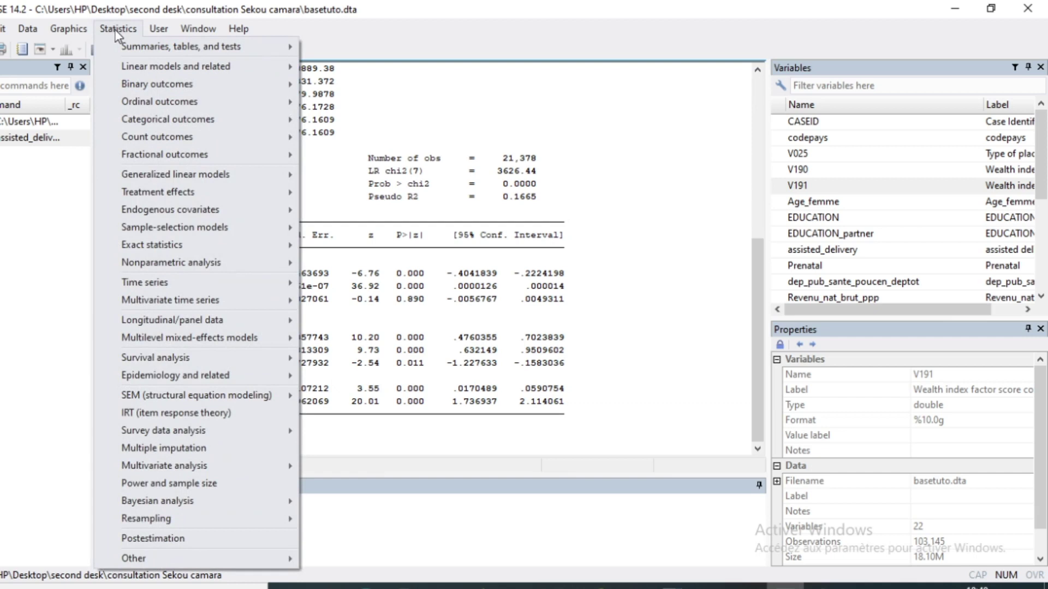
{"action": "mouse_move", "coordinate": [164, 84]}
{"action": "left_click", "coordinate": [366, 84]}
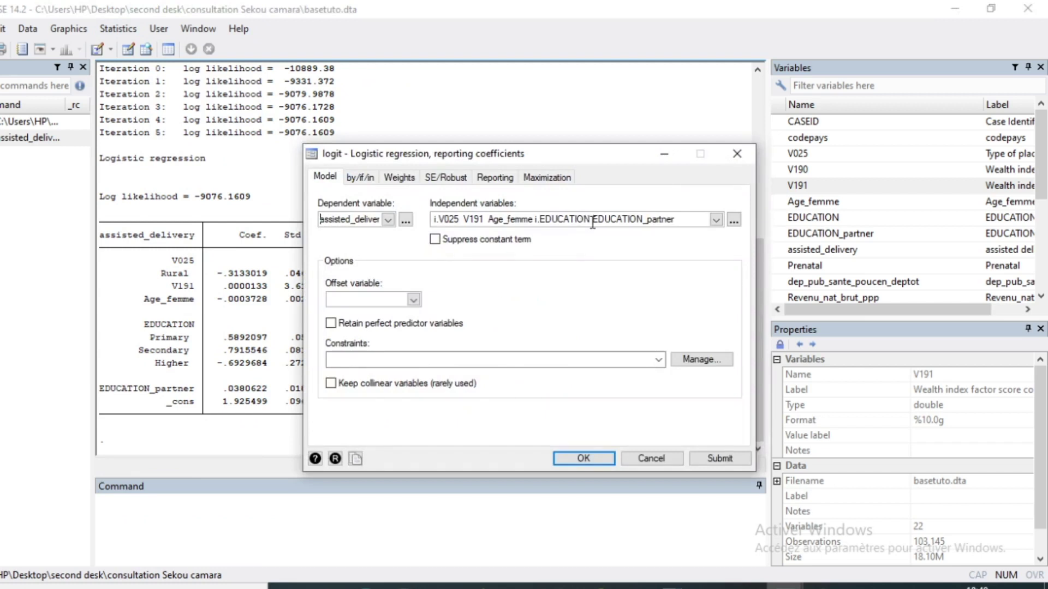
{"action": "left_click", "coordinate": [592, 220]}
{"action": "type", "text": "i."}
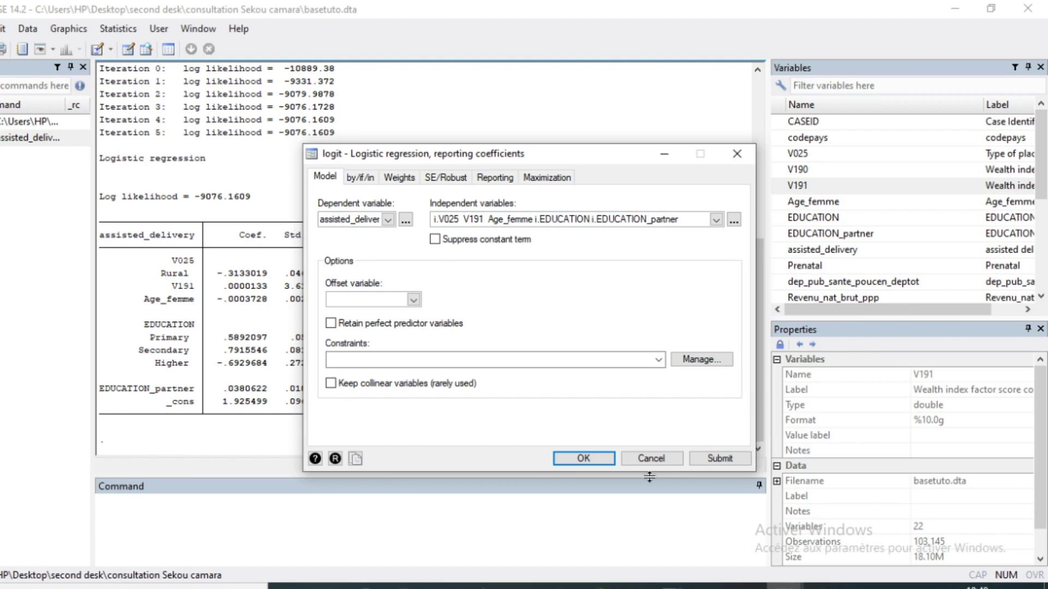
{"action": "left_click", "coordinate": [559, 460]}
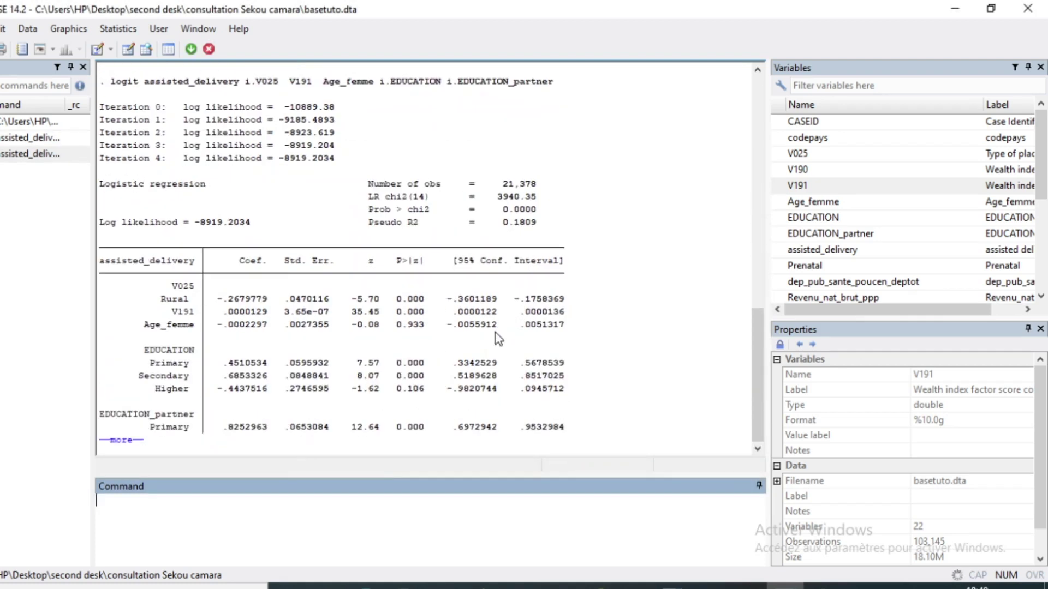
Show the remaining second-model output and scroll to compare both regressions.
{"action": "left_click", "coordinate": [114, 441]}
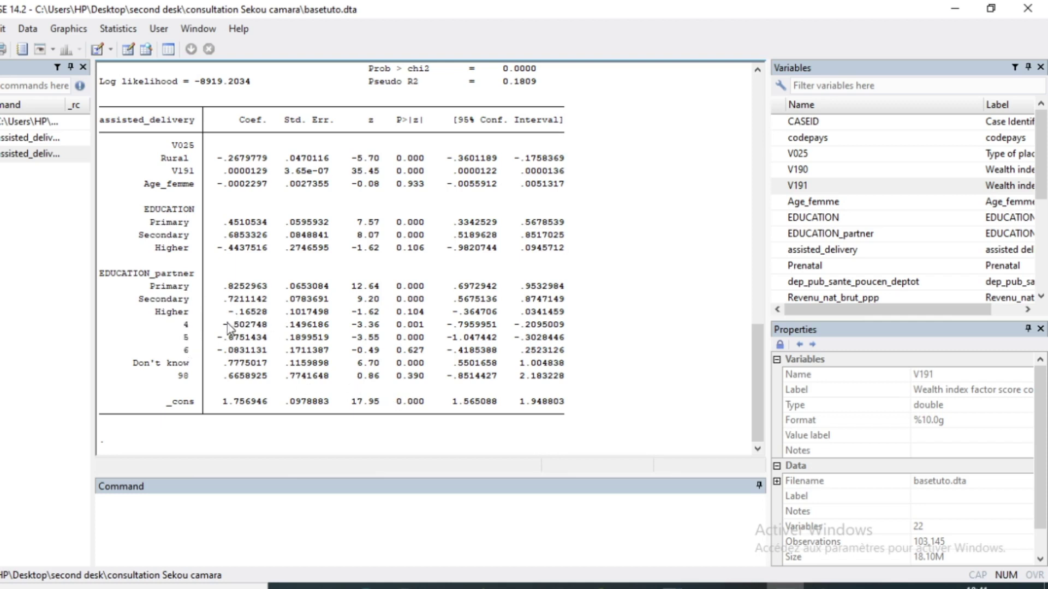
{"action": "scroll", "coordinate": [323, 406], "scroll_direction": "up", "scroll_amount": 15}
{"action": "scroll", "coordinate": [321, 398], "scroll_direction": "down", "scroll_amount": 4}
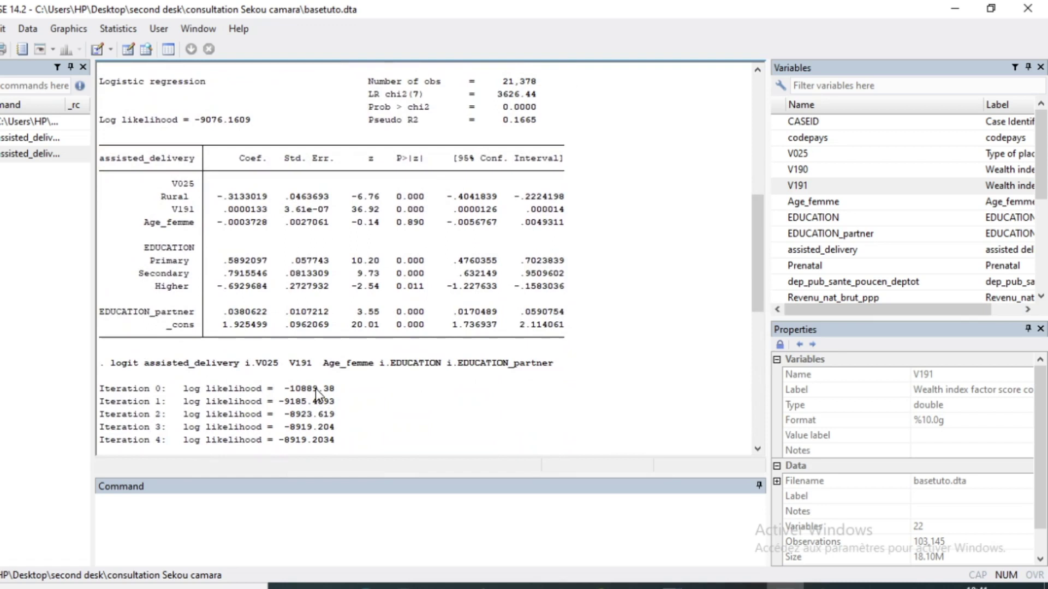
{"action": "left_click", "coordinate": [114, 31]}
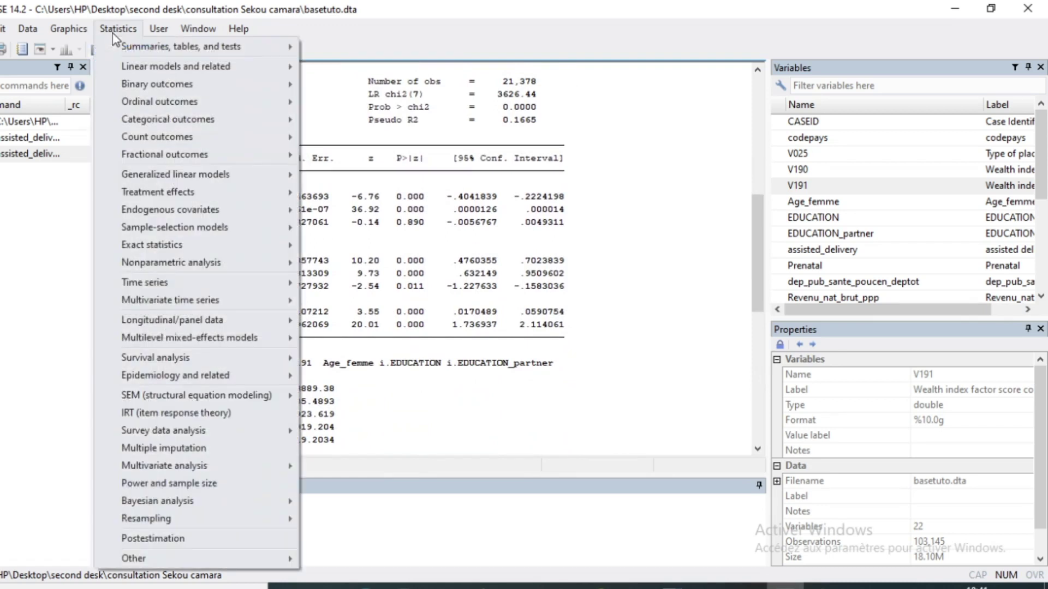
Rerun the coefficient logit with EDUCATION_partner deleted from the predictors.
{"action": "mouse_move", "coordinate": [163, 85]}
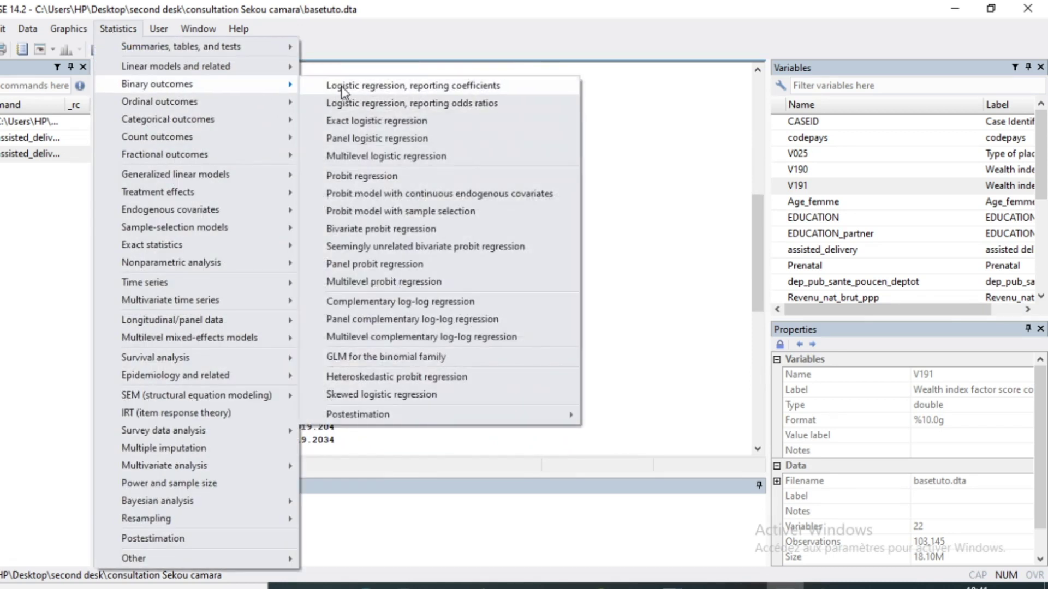
{"action": "left_click", "coordinate": [343, 92]}
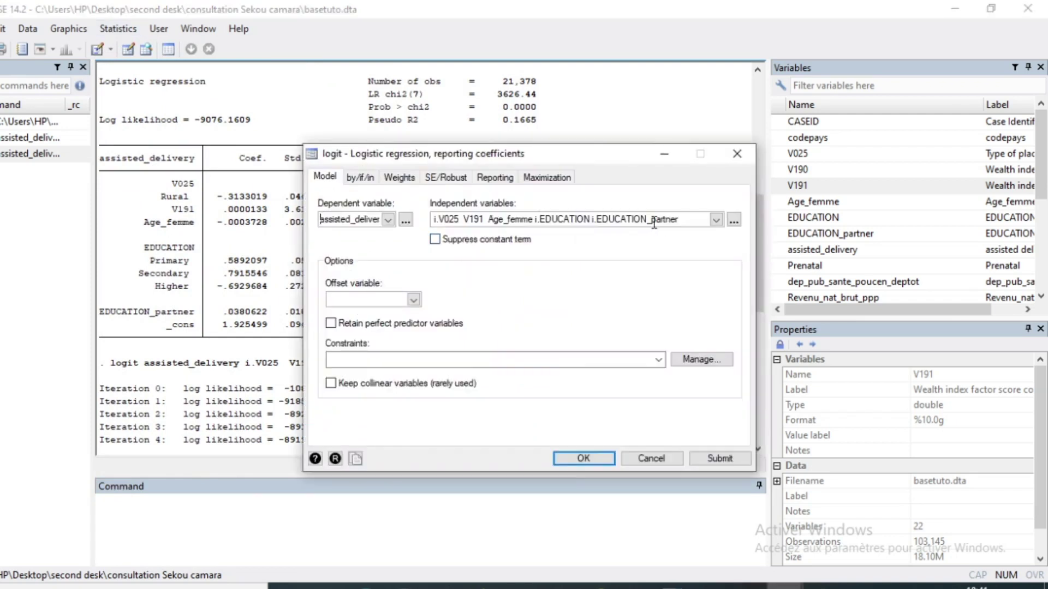
{"action": "left_click", "coordinate": [597, 219]}
{"action": "left_click_drag", "start_coordinate": [678, 220], "coordinate": [594, 224]}
{"action": "key", "text": "BackSpace"}
{"action": "left_click", "coordinate": [574, 458]}
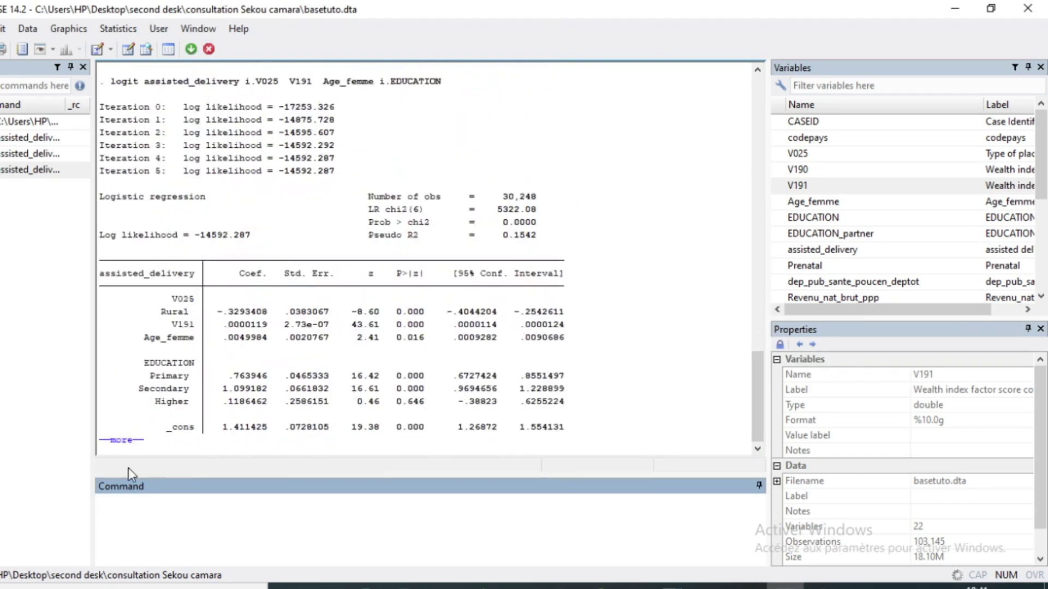
Show the third model's remaining coefficients, including education Primary 0.764 and Secondary 1.099.
{"action": "left_click", "coordinate": [122, 440]}
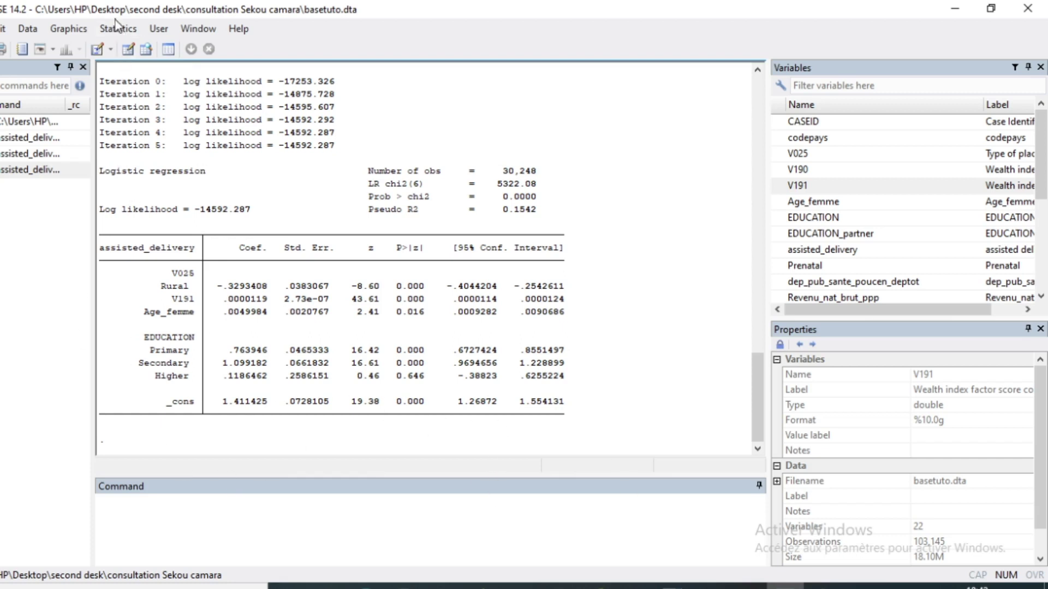
Open Logistic regression (odds ratios) with assisted_delivery as the dependent variable.
{"action": "left_click", "coordinate": [125, 34]}
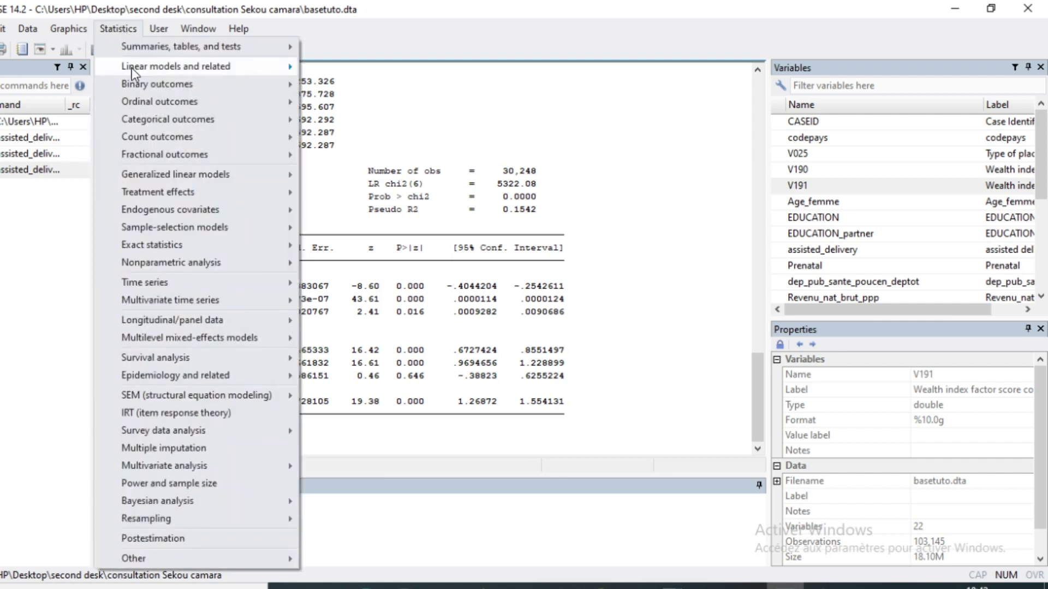
{"action": "mouse_move", "coordinate": [143, 83]}
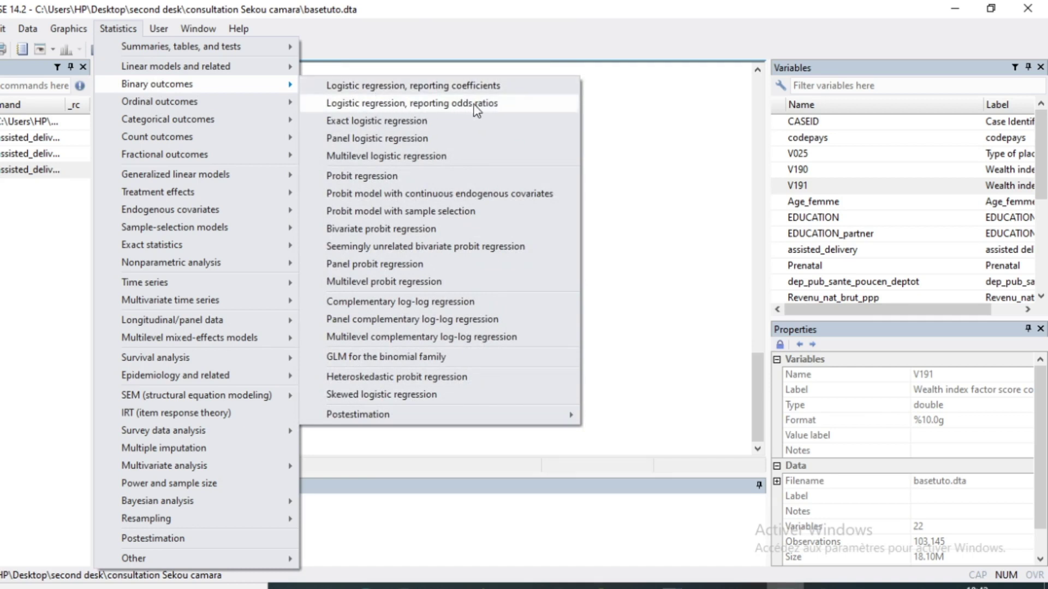
{"action": "left_click", "coordinate": [454, 99]}
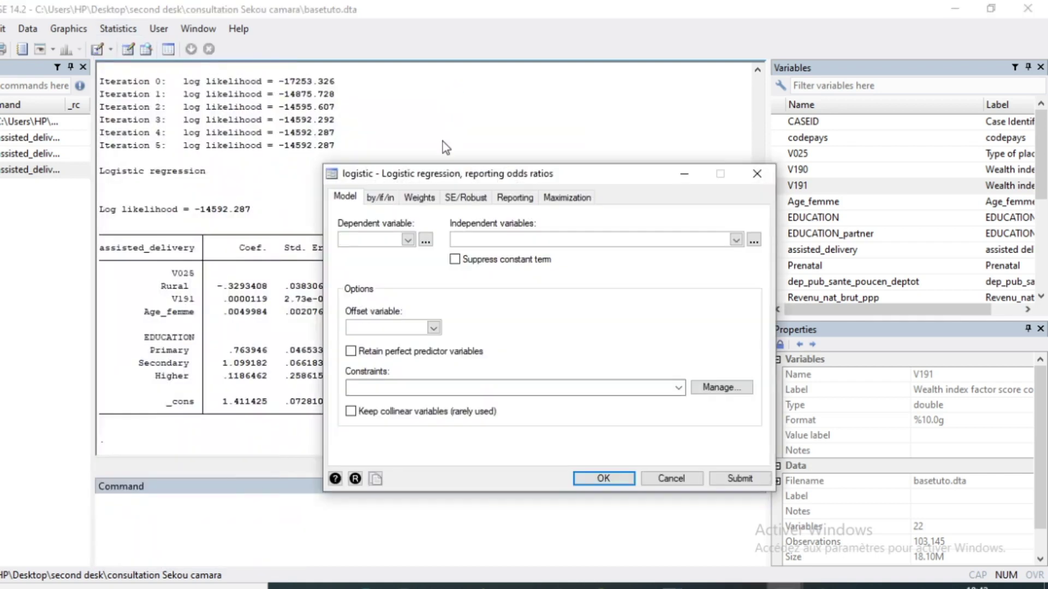
{"action": "left_click", "coordinate": [408, 240]}
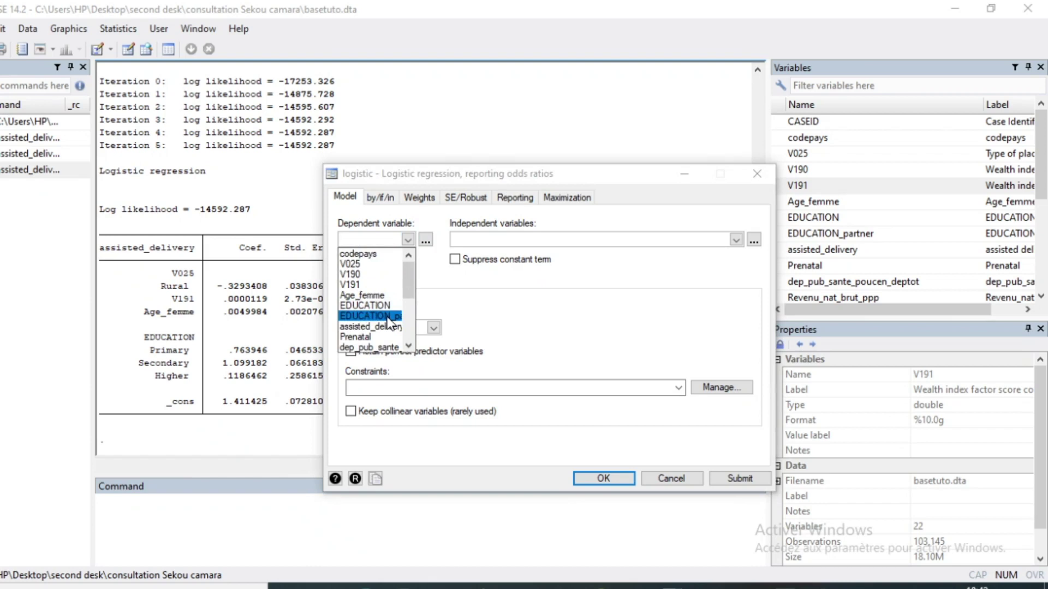
{"action": "scroll", "coordinate": [389, 322], "scroll_direction": "down", "scroll_amount": 3}
{"action": "scroll", "coordinate": [382, 294], "scroll_direction": "up", "scroll_amount": 3}
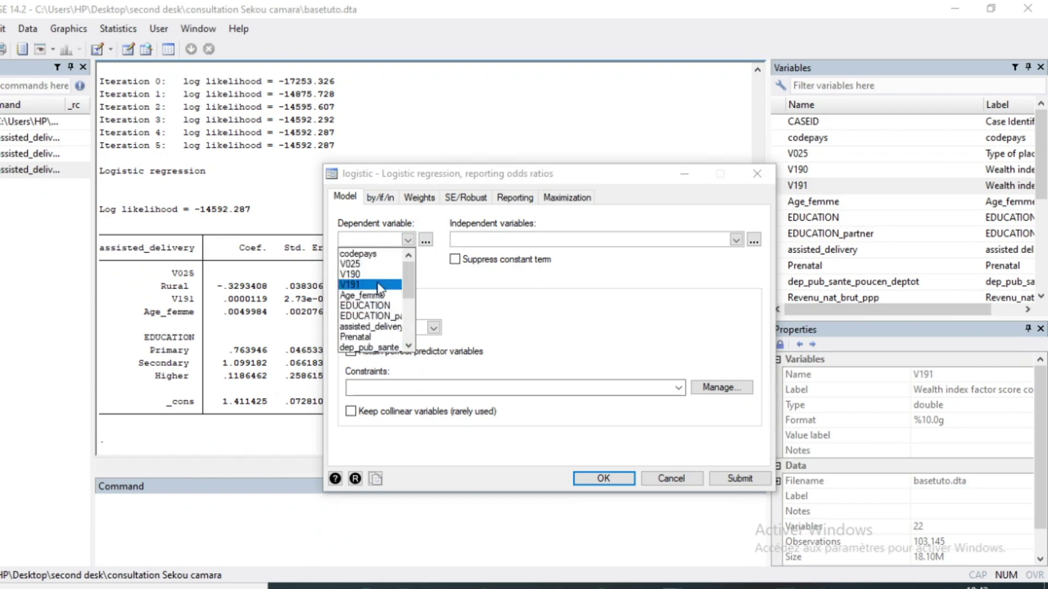
{"action": "left_click", "coordinate": [378, 328]}
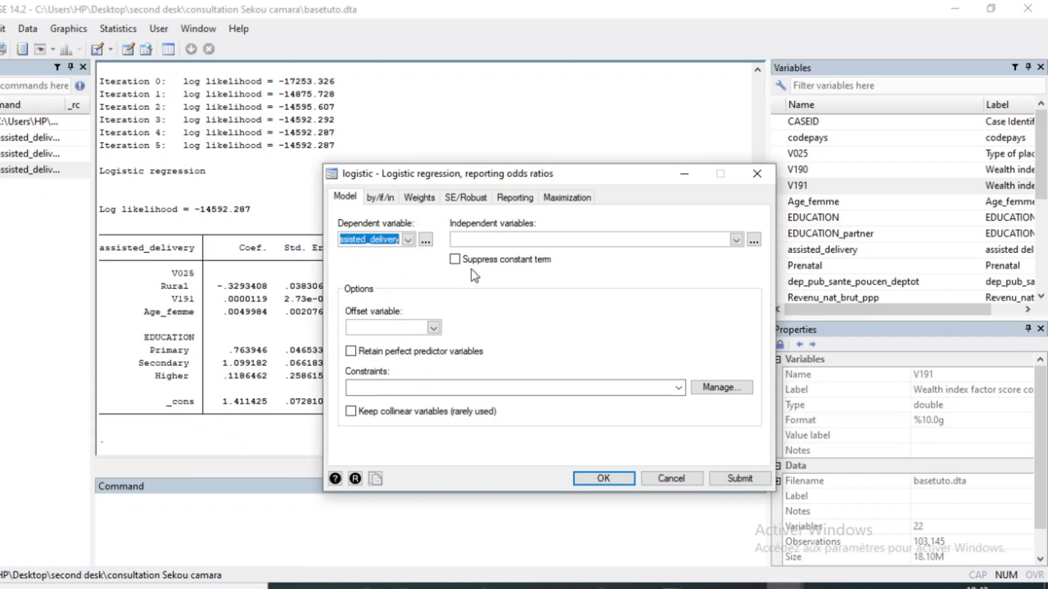
Enter i.V025 as the first categorical predictor.
{"action": "left_click", "coordinate": [737, 241]}
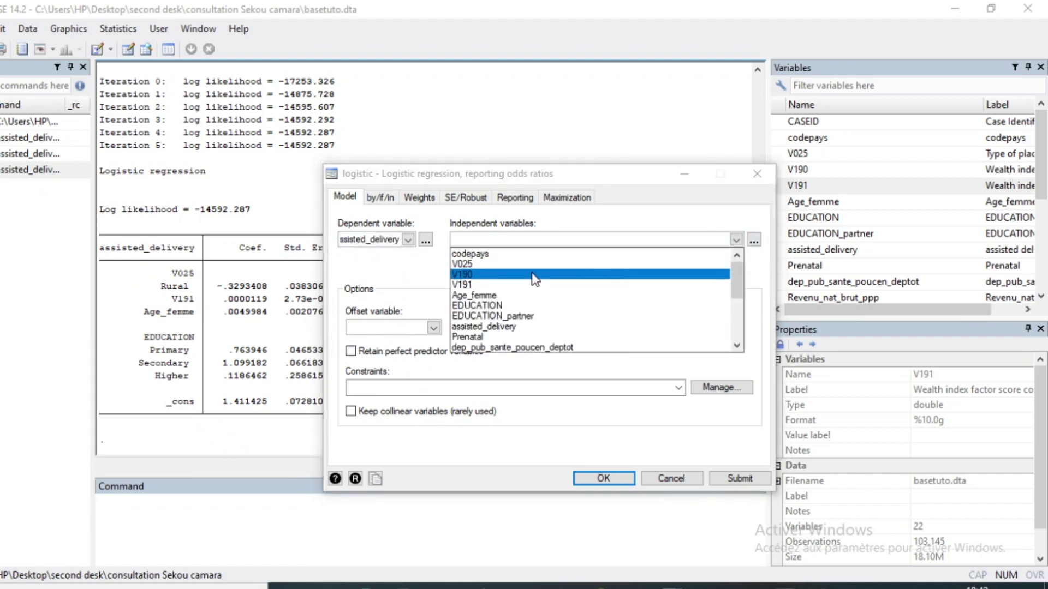
{"action": "left_click", "coordinate": [476, 264]}
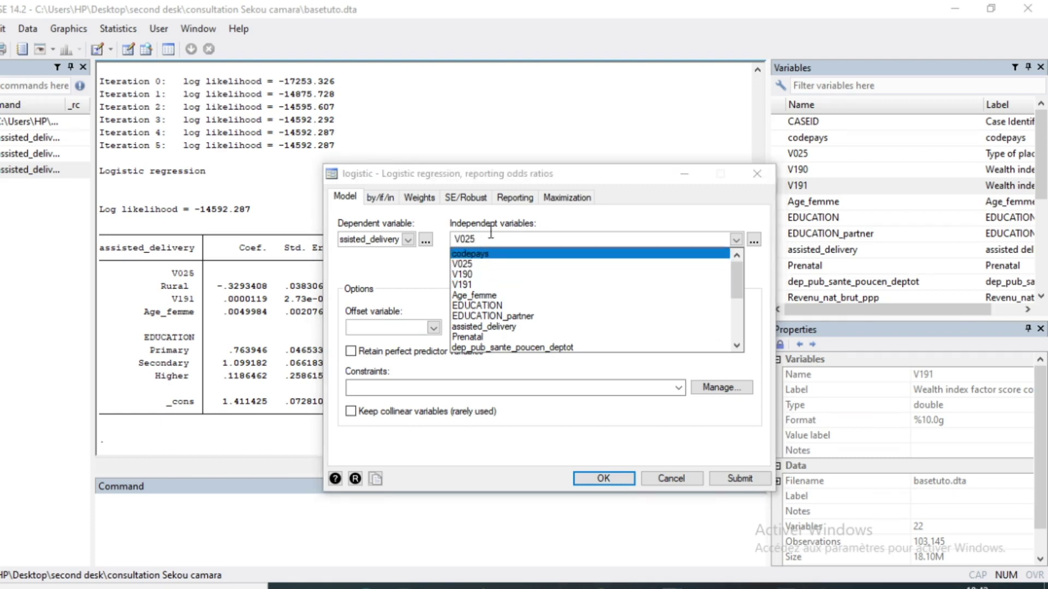
{"action": "left_click", "coordinate": [457, 234]}
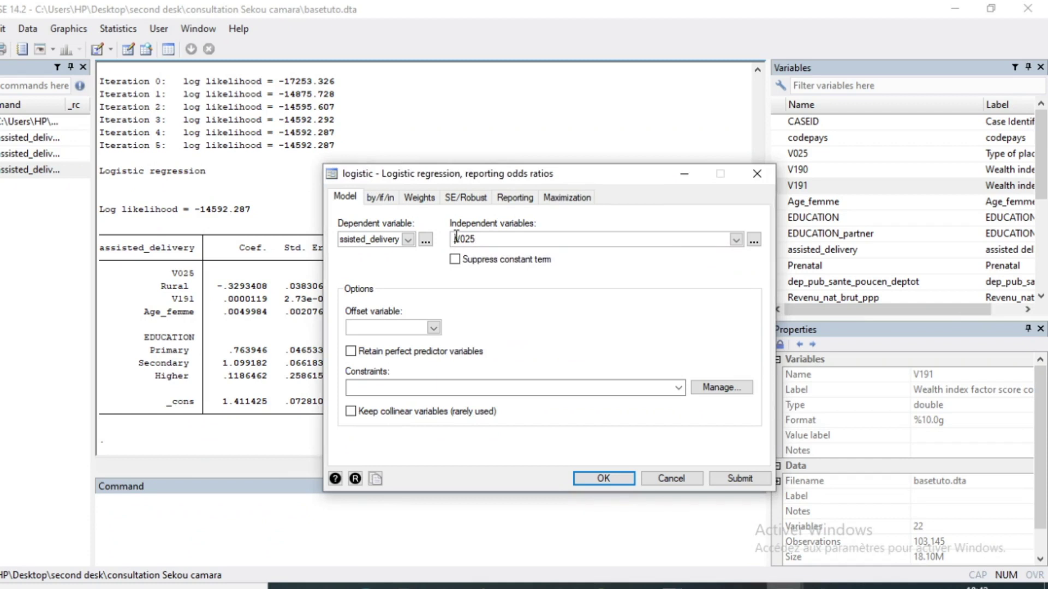
{"action": "type", "text": "i."}
{"action": "left_click", "coordinate": [511, 238]}
Add V191, Age_femme and i.EDUCATION as predictors and run the odds-ratio model.
{"action": "left_click", "coordinate": [736, 240]}
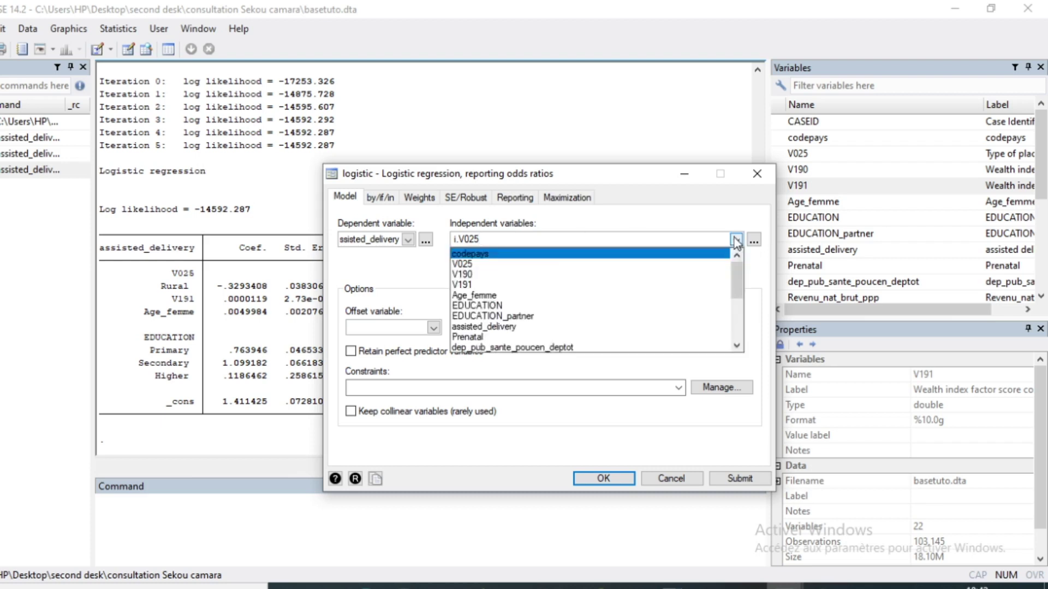
{"action": "left_click", "coordinate": [482, 284]}
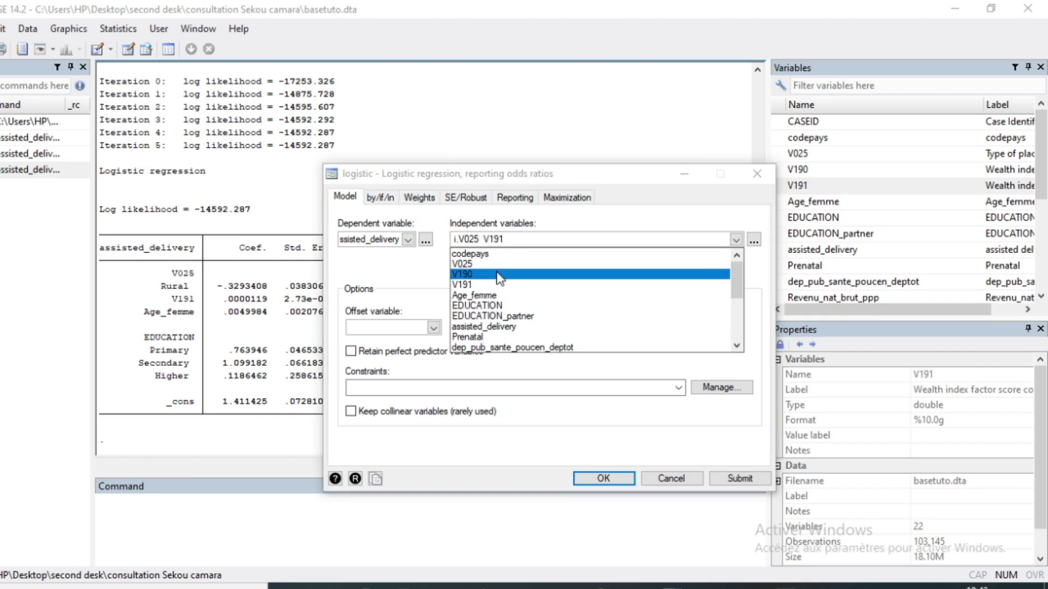
{"action": "left_click", "coordinate": [482, 296]}
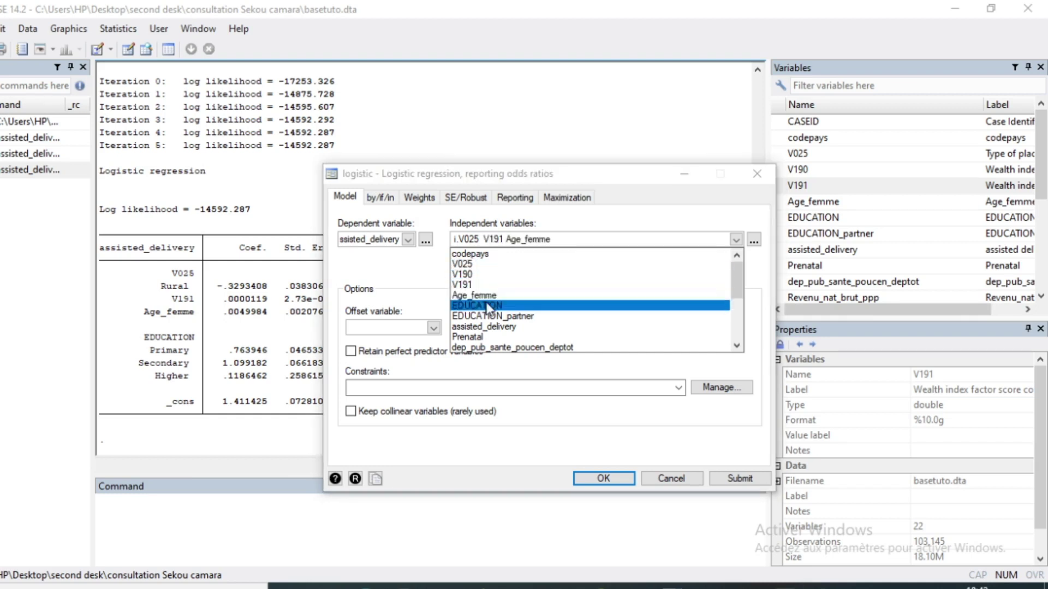
{"action": "left_click", "coordinate": [490, 311]}
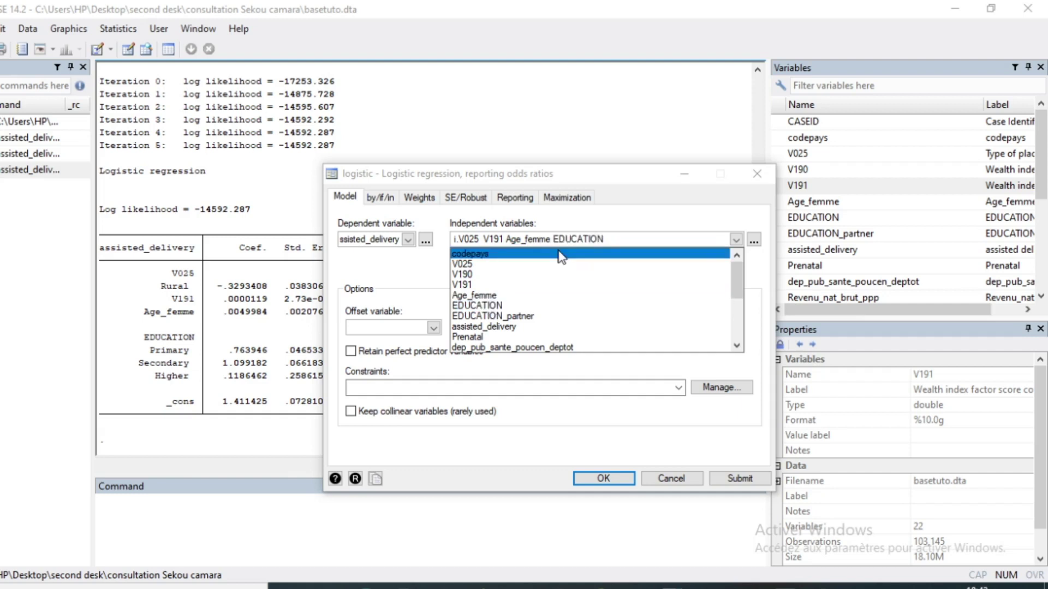
{"action": "left_click", "coordinate": [556, 234]}
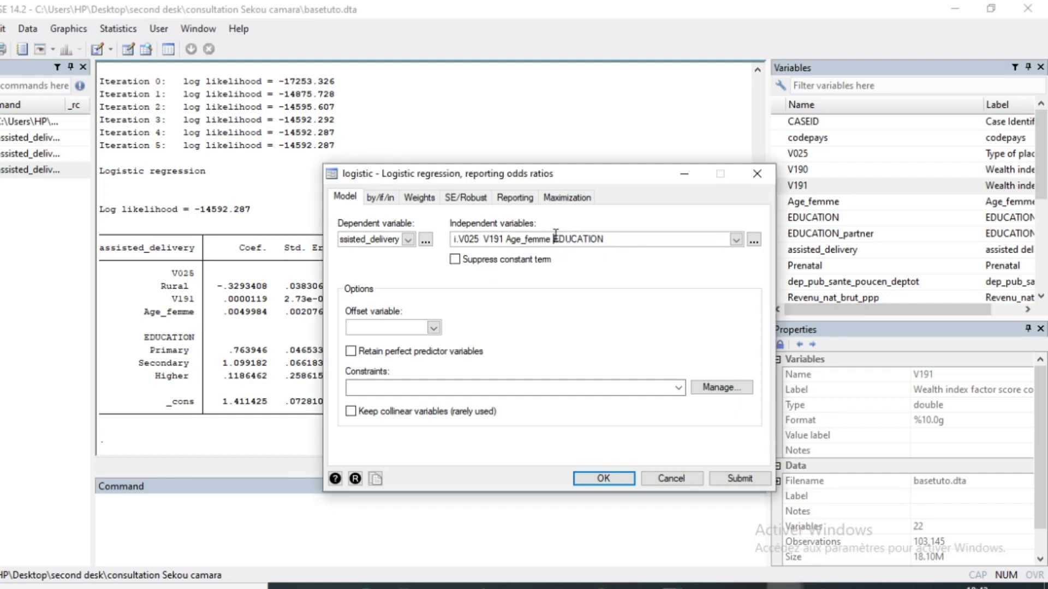
{"action": "type", "text": "i."}
{"action": "left_click", "coordinate": [603, 478]}
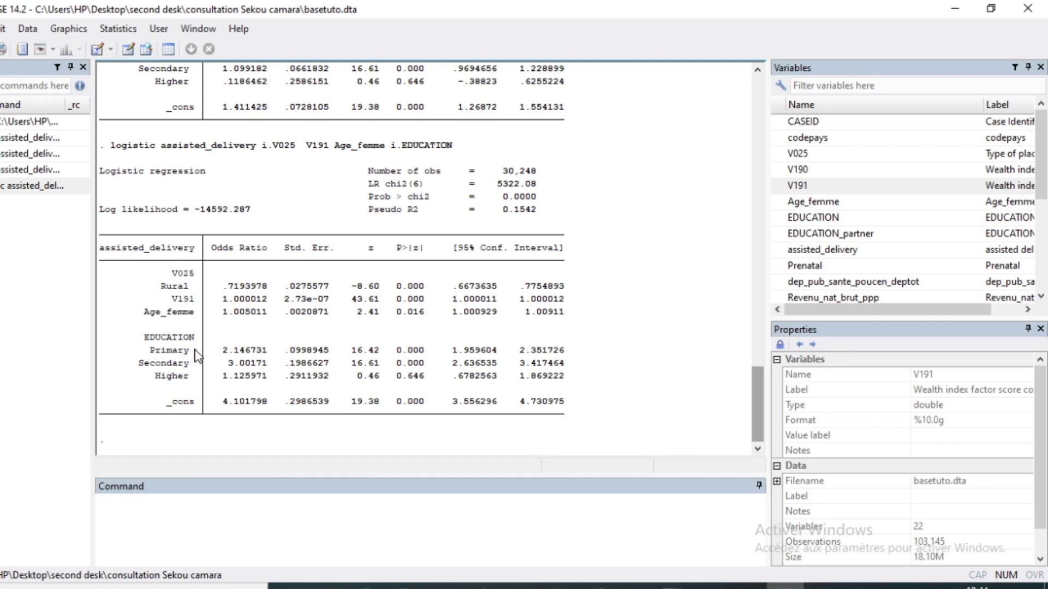
Run tab(EDUCATION) from the Command window to tabulate education levels.
{"action": "left_click", "coordinate": [187, 511]}
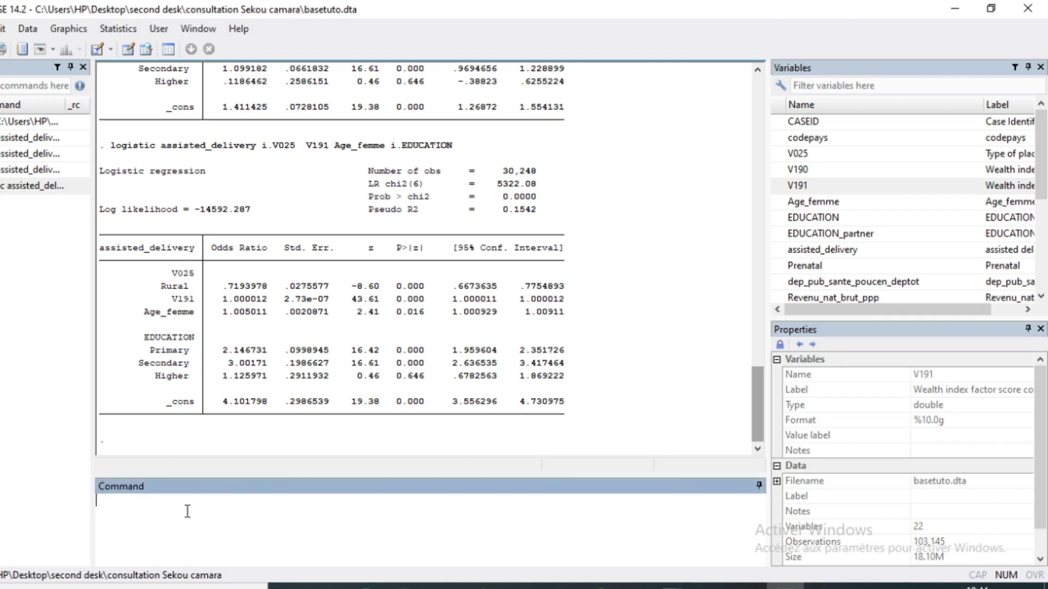
{"action": "type", "text": "tab("}
{"action": "mouse_move", "coordinate": [810, 188]}
{"action": "double_click", "coordinate": [823, 217]}
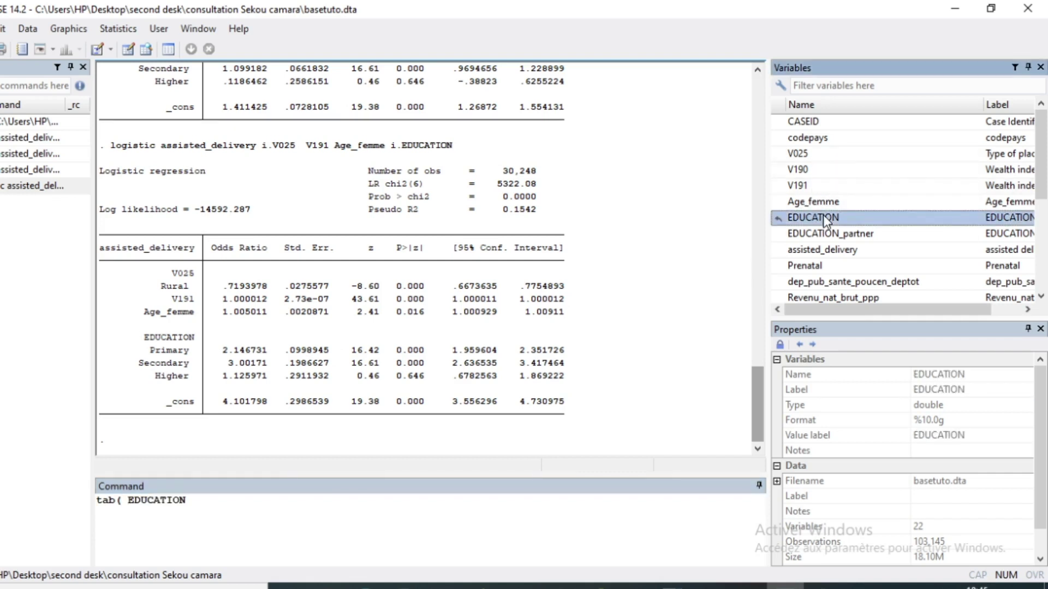
{"action": "type", "text": ")"}
{"action": "key", "text": "Return"}
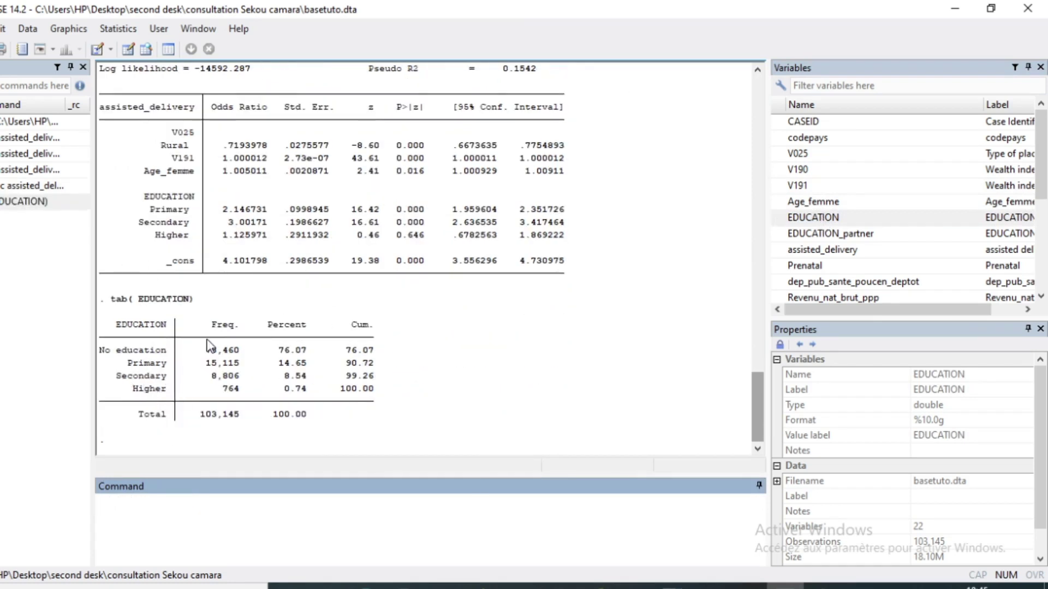
{"action": "scroll", "coordinate": [177, 235], "scroll_direction": "up", "scroll_amount": 2}
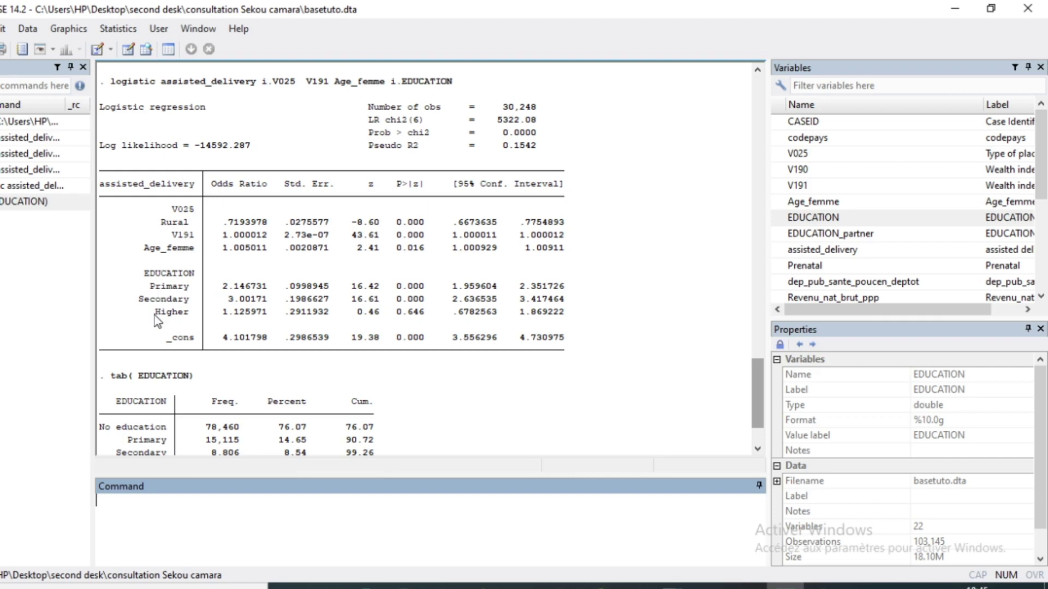
{"action": "scroll", "coordinate": [358, 313], "scroll_direction": "up", "scroll_amount": 2}
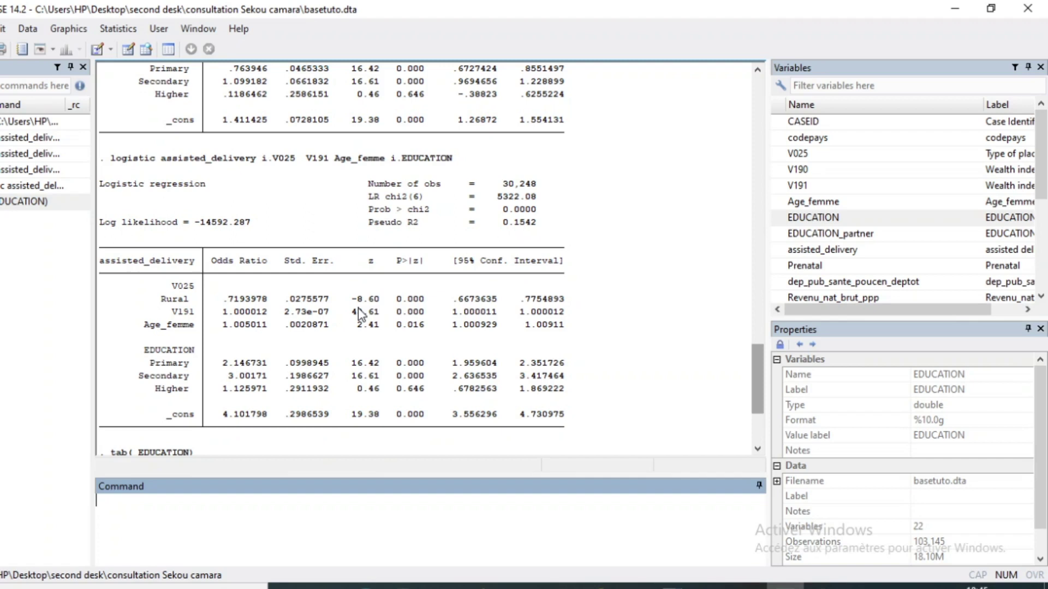
{"action": "scroll", "coordinate": [358, 313], "scroll_direction": "down", "scroll_amount": 3}
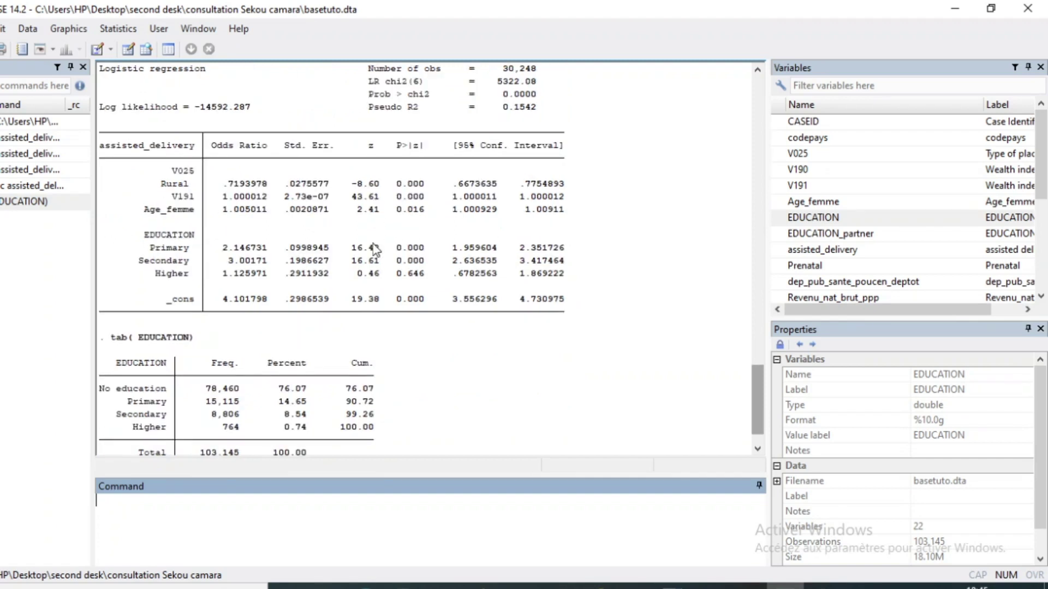
{"action": "scroll", "coordinate": [460, 421], "scroll_direction": "down", "scroll_amount": 1}
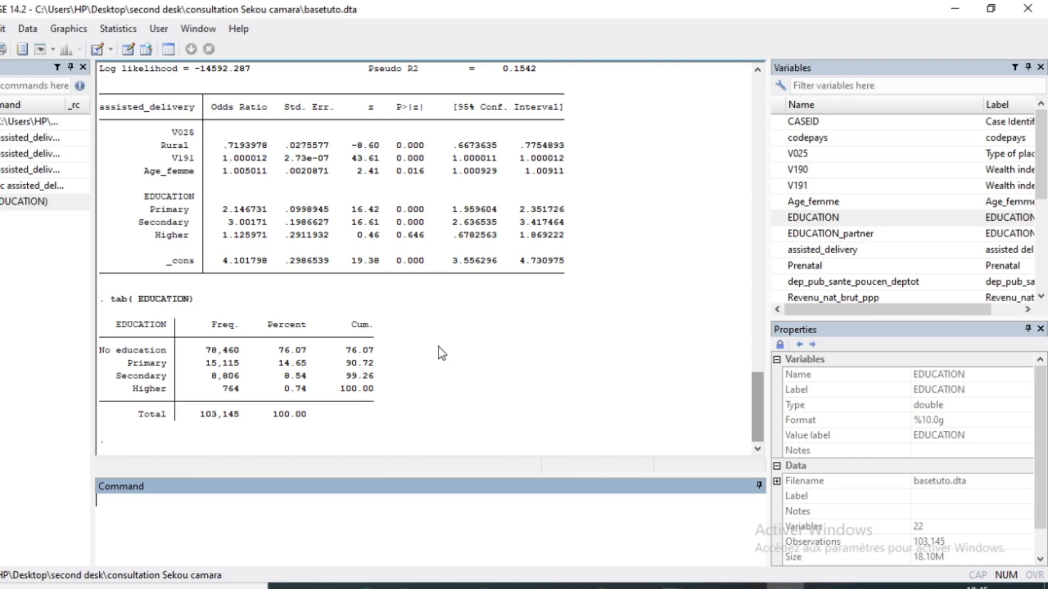
{"action": "scroll", "coordinate": [561, 309], "scroll_direction": "up", "scroll_amount": 4}
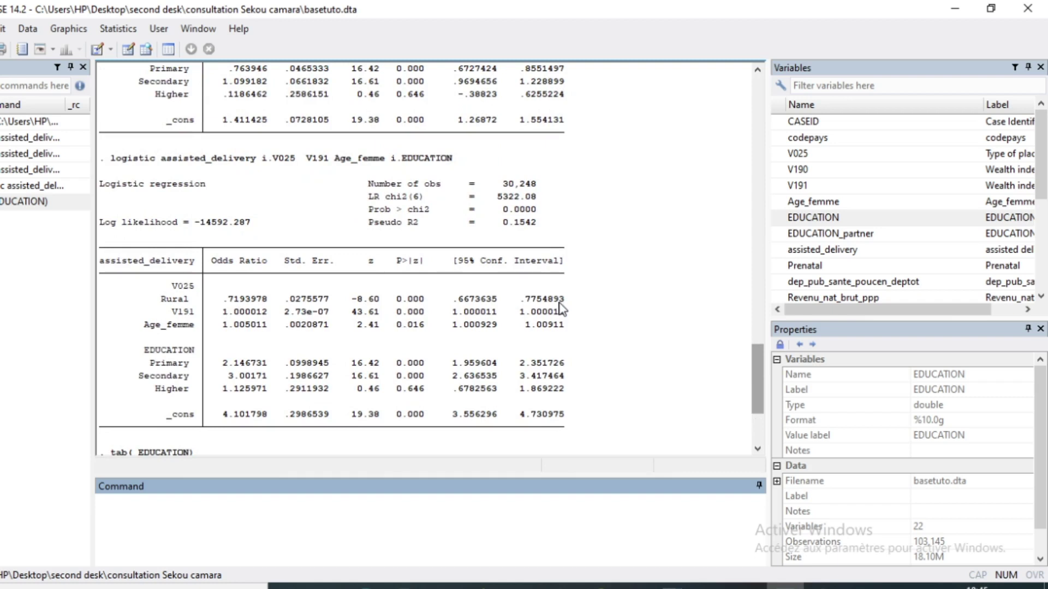